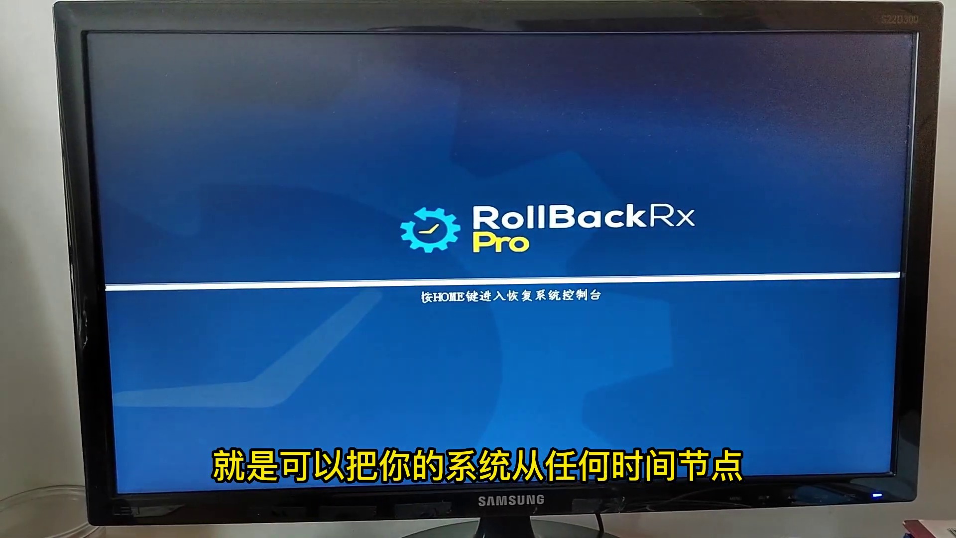
- Enter the pre-boot recovery console and look over its restore, create restore point, advanced functions, uninstall and exit options
key(Home)
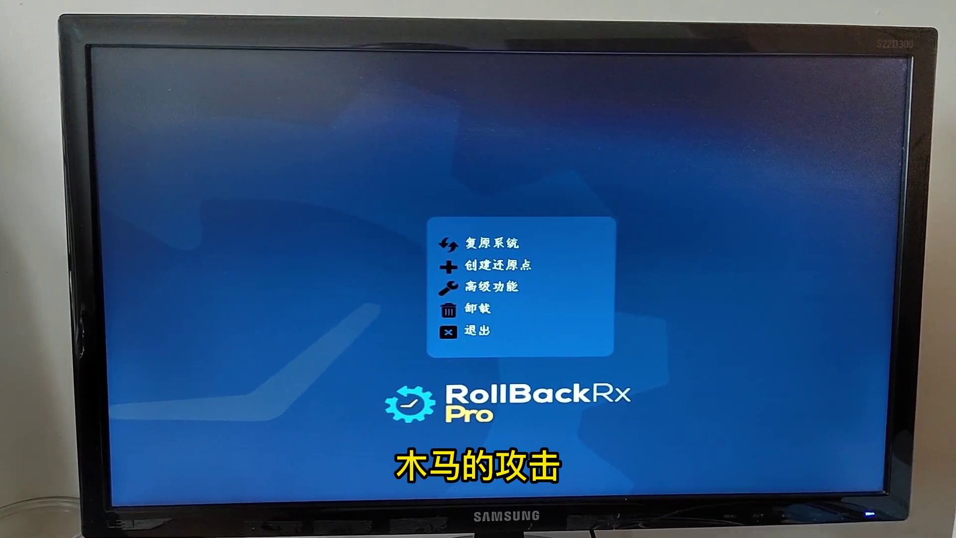
click(479, 329)
click(468, 306)
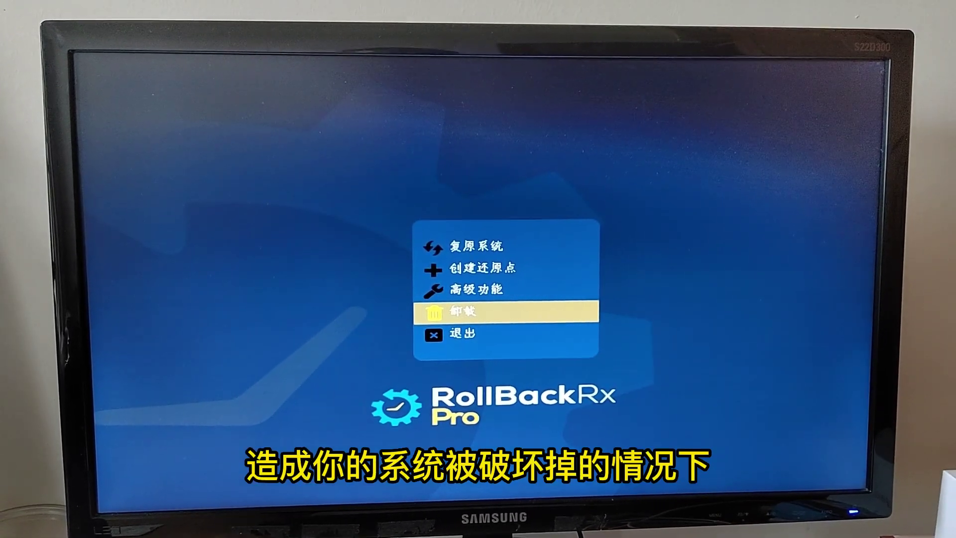
click(476, 291)
click(480, 270)
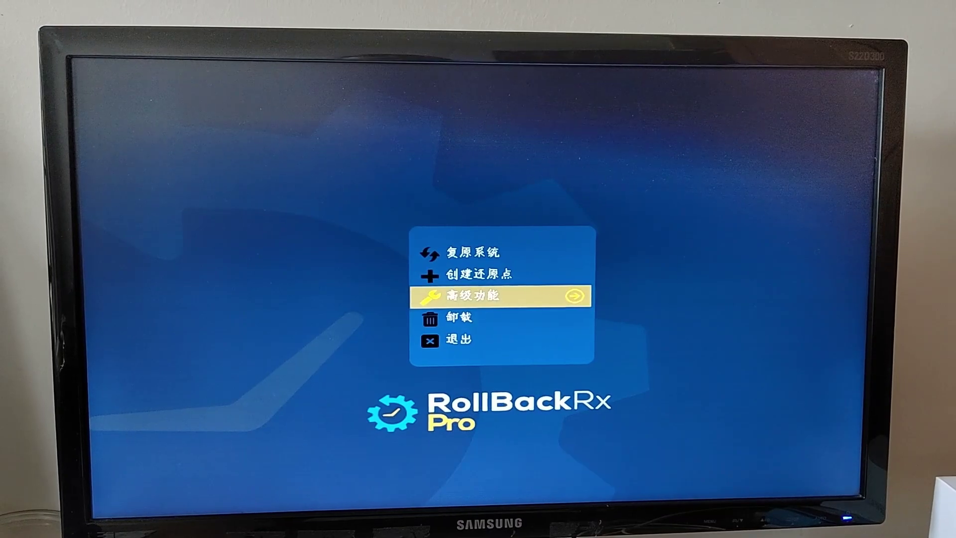
click(473, 254)
click(480, 275)
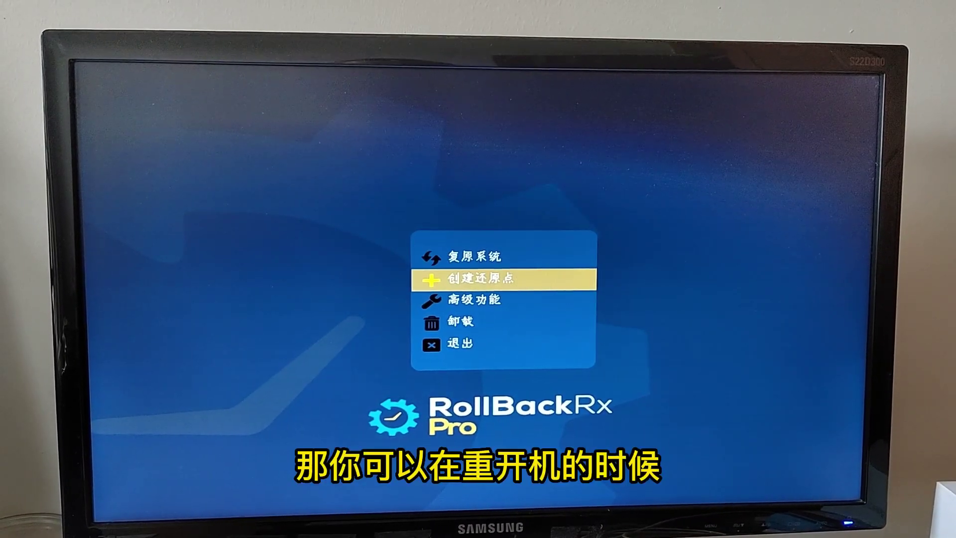
click(473, 296)
click(460, 321)
click(460, 343)
click(461, 321)
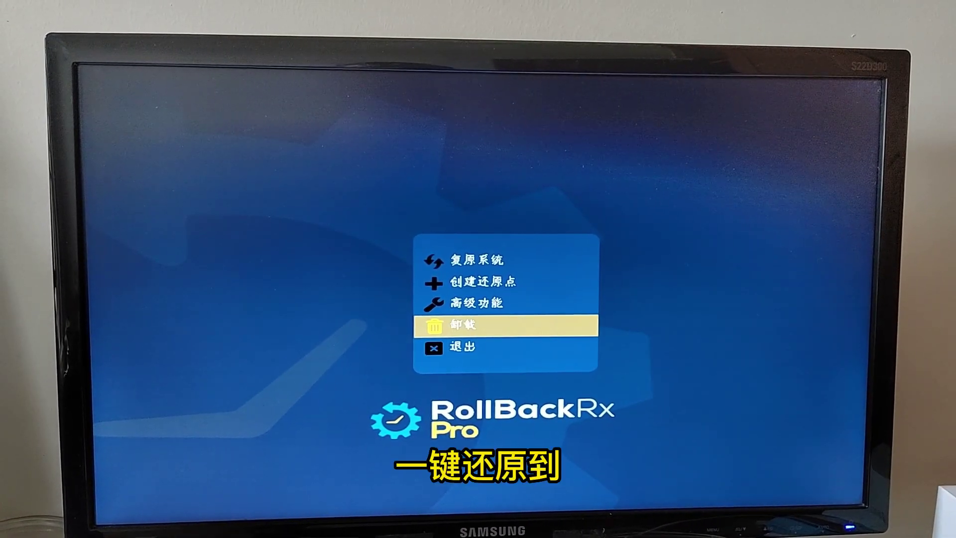
click(476, 303)
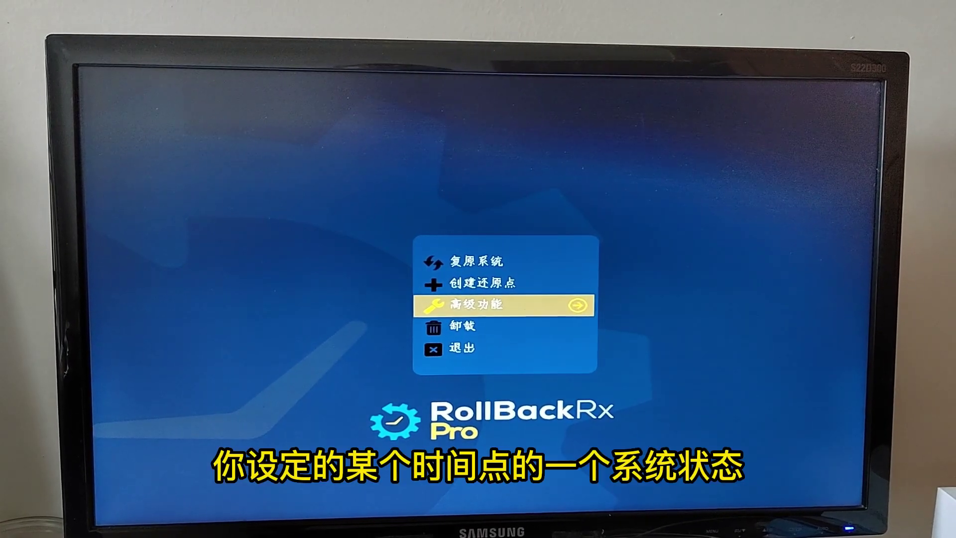
click(480, 285)
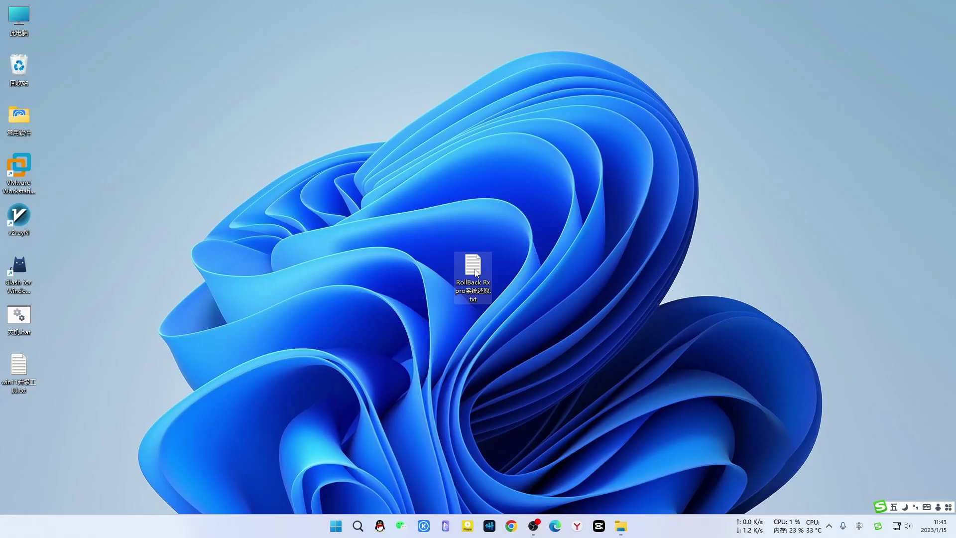
- Open the text file RollBack Rx pro系统还原.txt from the desktop
double_click(473, 272)
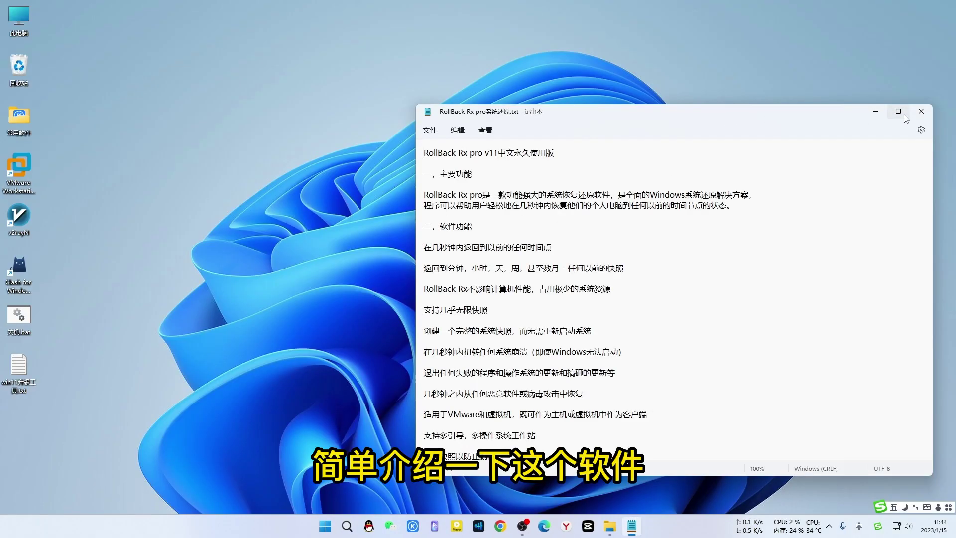
mouse_move(902, 116)
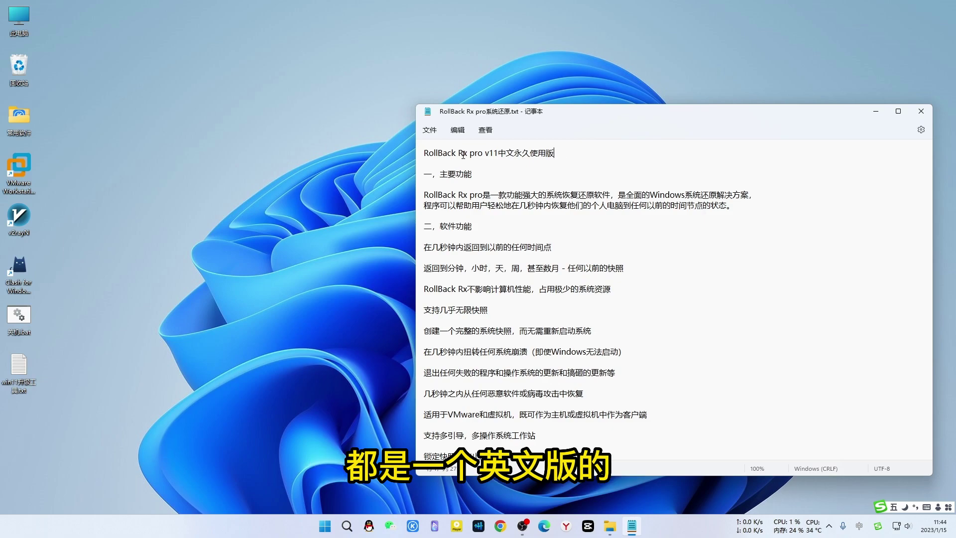
- Switch to Chrome and read the RollBack Rx Professional overview and main features on rollbacksoftware.com
click(501, 525)
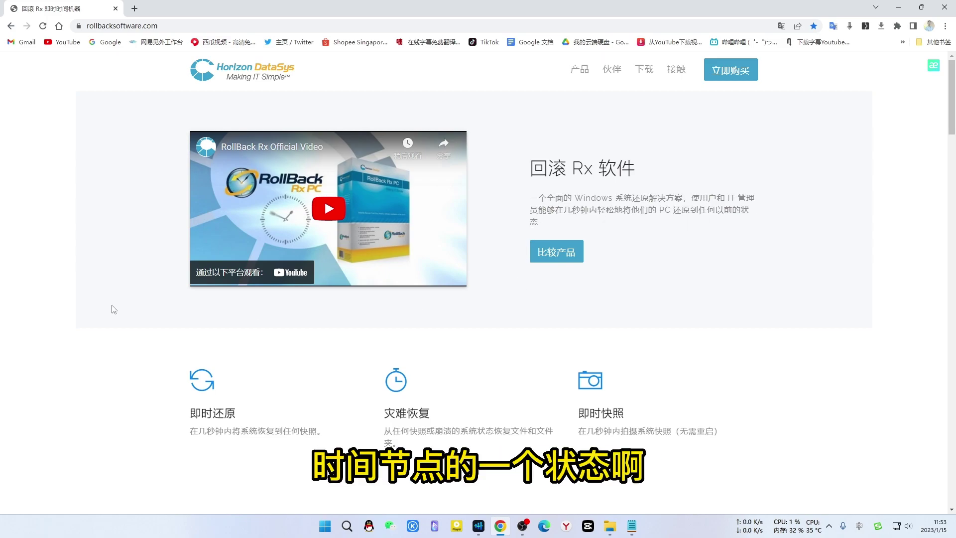
scroll(77, 284, down, 5)
scroll(78, 285, up, 4)
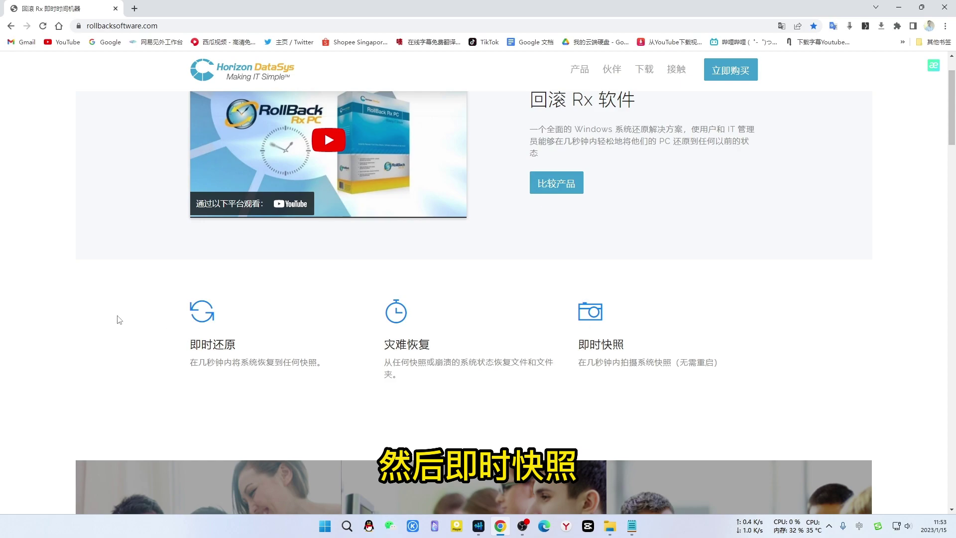
scroll(25, 322, down, 8)
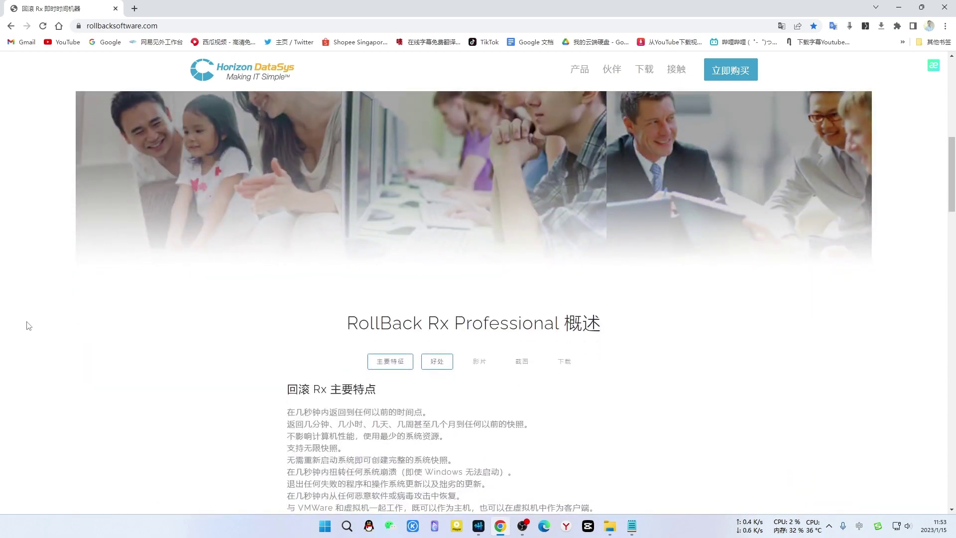
scroll(28, 324, down, 6)
scroll(496, 246, up, 3)
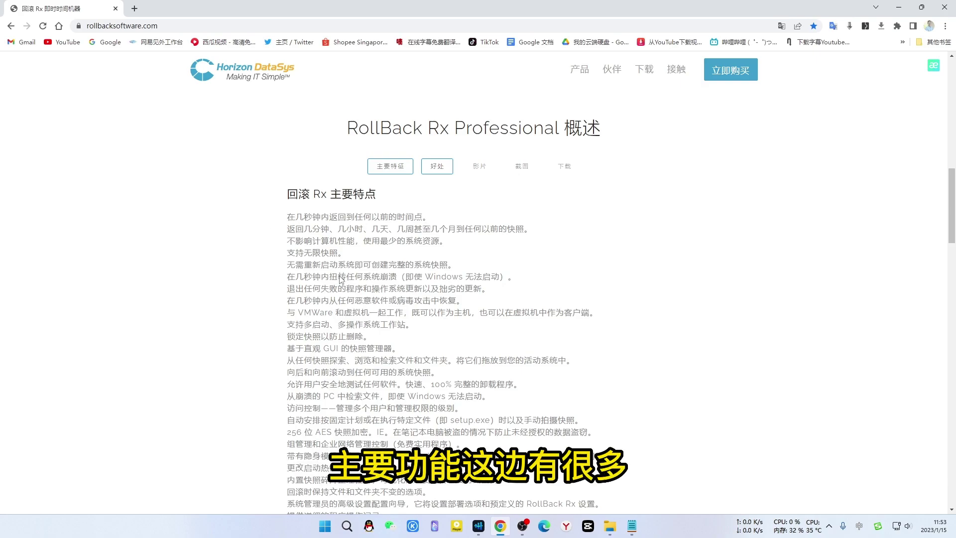
scroll(331, 289, down, 4)
scroll(314, 157, up, 5)
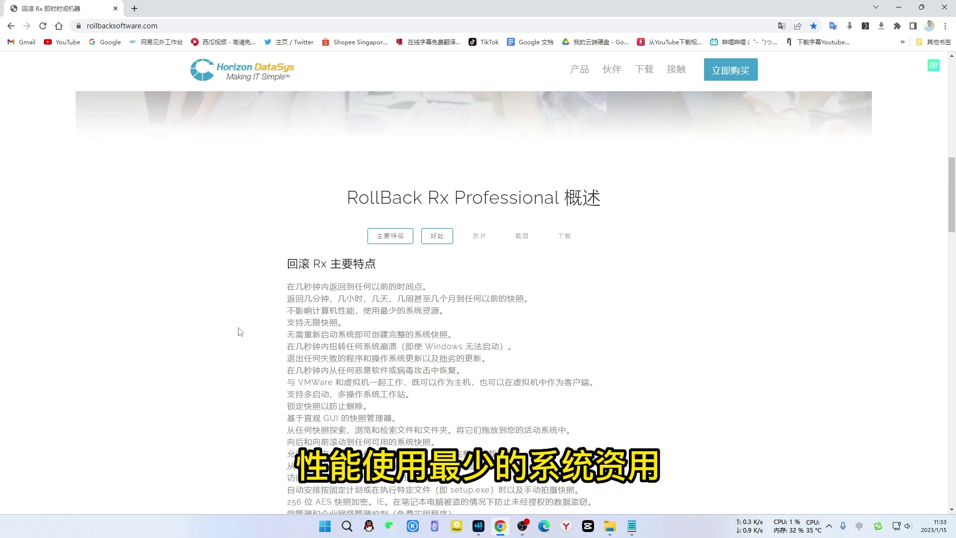
- Examine the rest of the product page, including the RollBack Rx Pro description and product comparison table, and return to the page start
scroll(124, 294, down, 7)
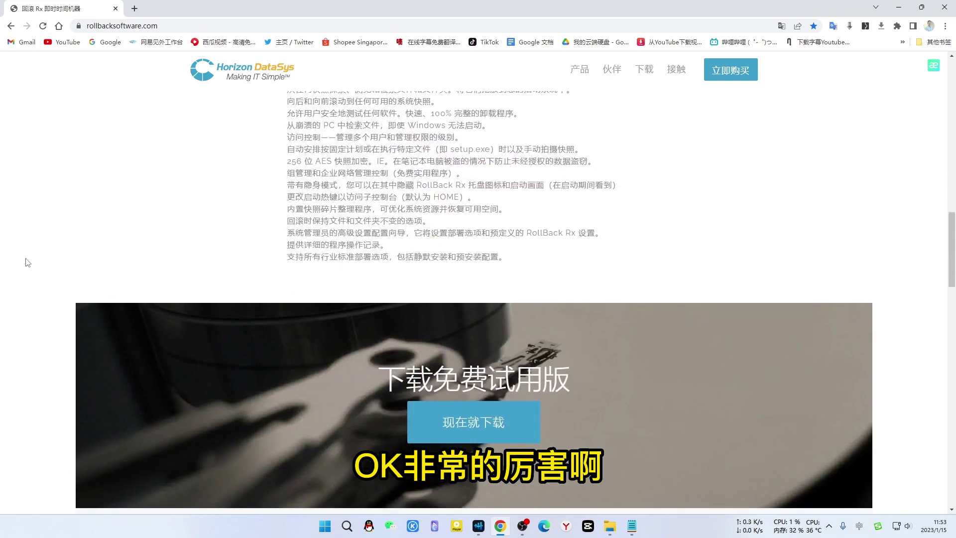
scroll(28, 262, down, 18)
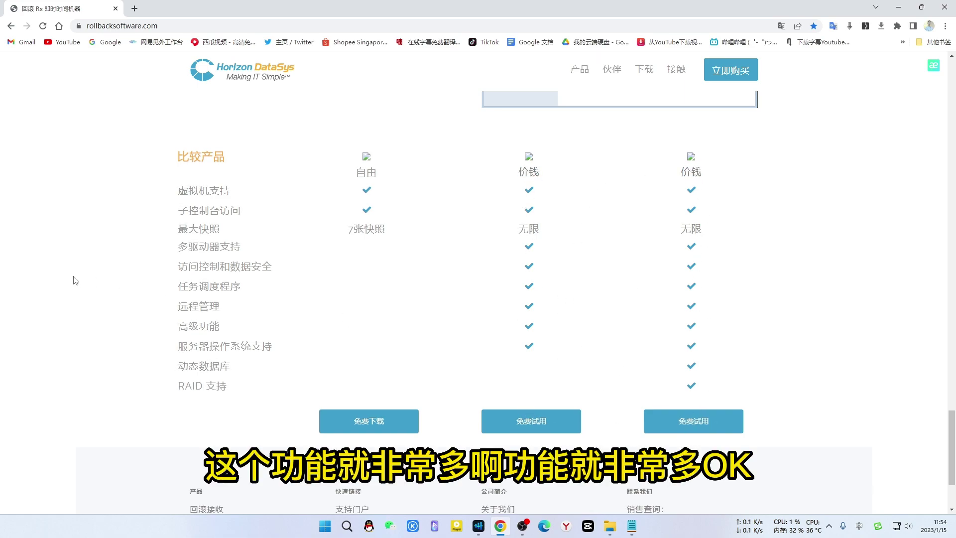
scroll(70, 289, down, 3)
scroll(73, 289, up, 20)
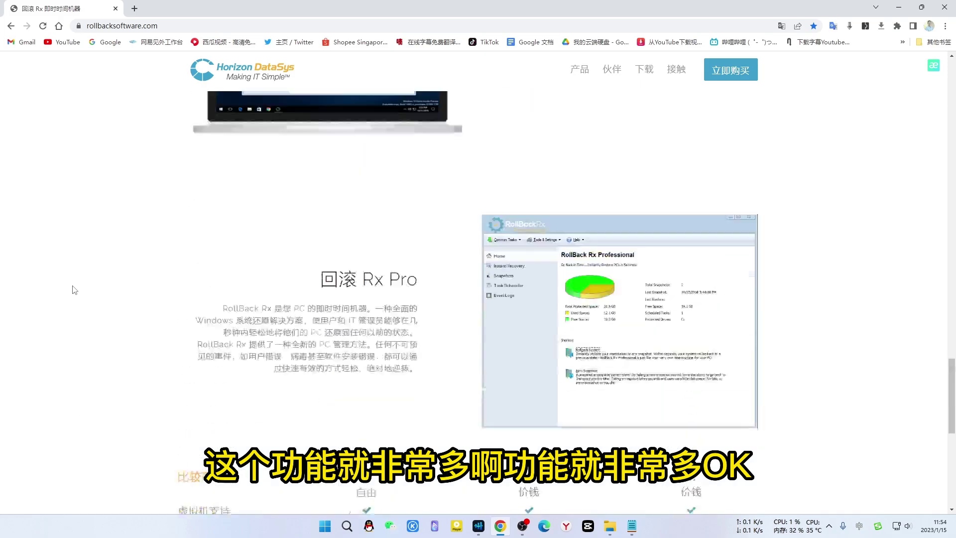
scroll(73, 287, up, 8)
scroll(75, 289, down, 20)
scroll(75, 292, up, 15)
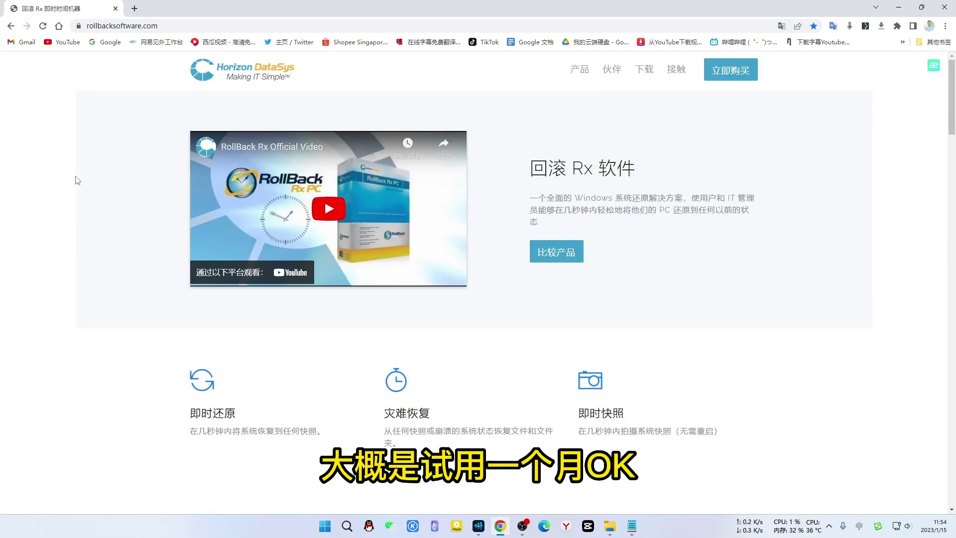
- Return to the Notepad notes, read the remaining features and the installation instructions, and minimize the notes
click(899, 9)
scroll(588, 230, down, 15)
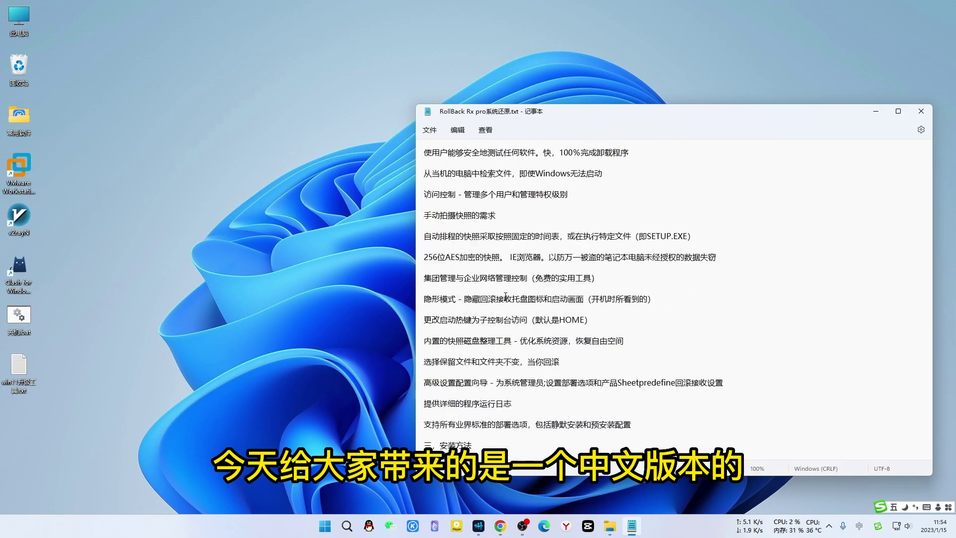
scroll(576, 272, down, 2)
mouse_move(502, 534)
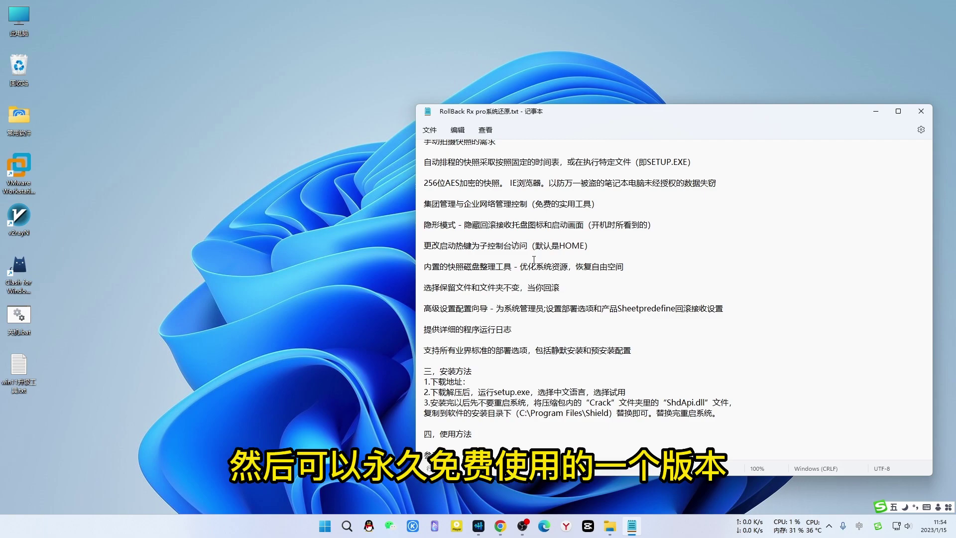
scroll(461, 396, up, 3)
scroll(540, 275, down, 3)
click(876, 112)
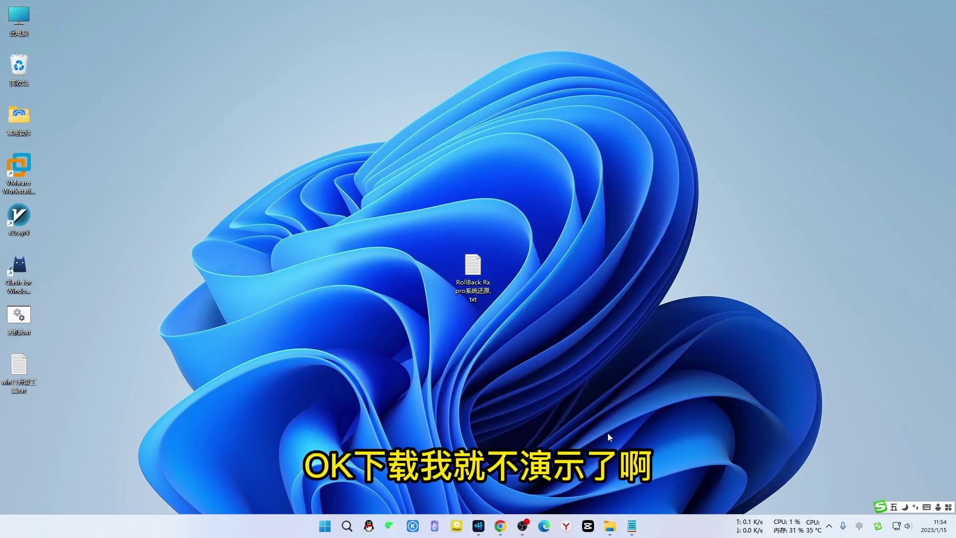
- In File Explorer, run Setup.exe from the RollBack Rx folder inside rollbackrxpro\RollBack Rx v11 Professional 20181206
click(610, 526)
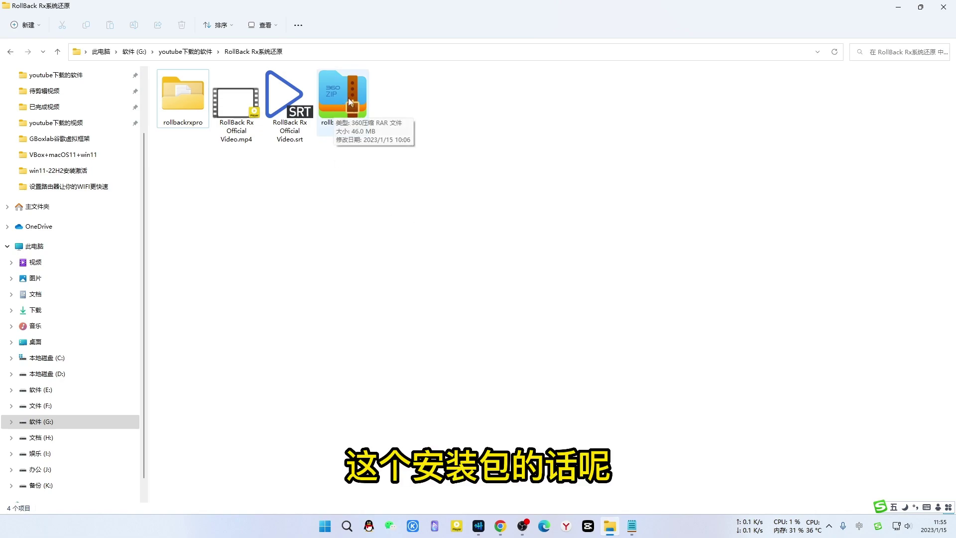
double_click(178, 95)
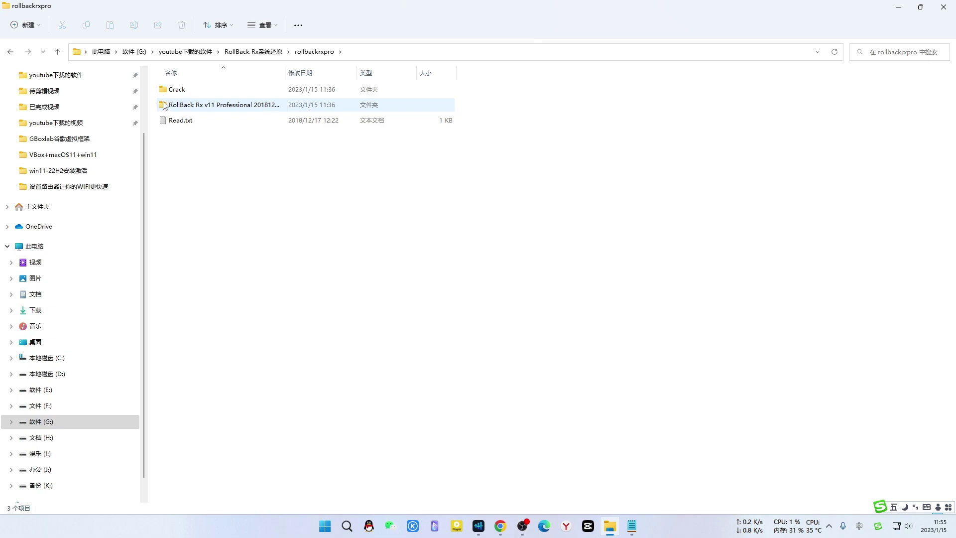
double_click(165, 105)
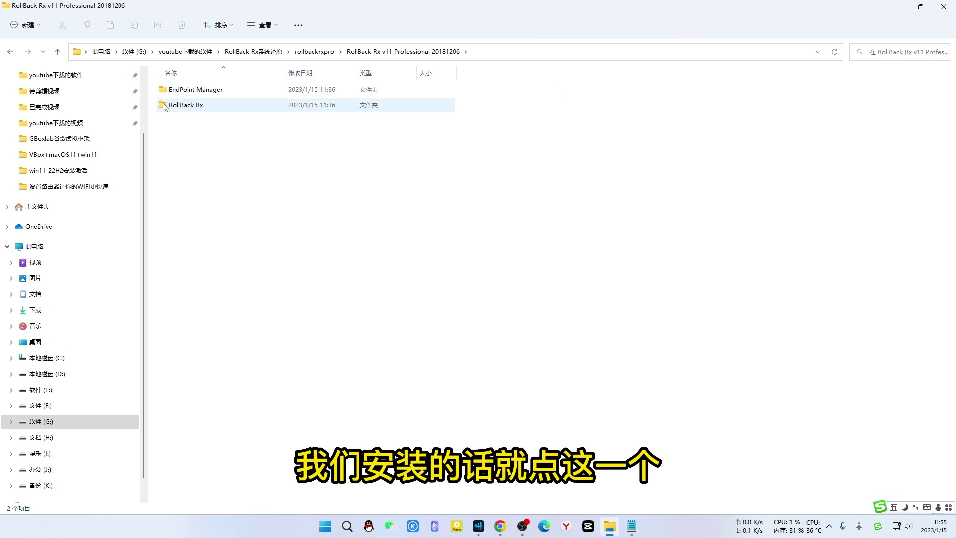
click(164, 107)
double_click(164, 107)
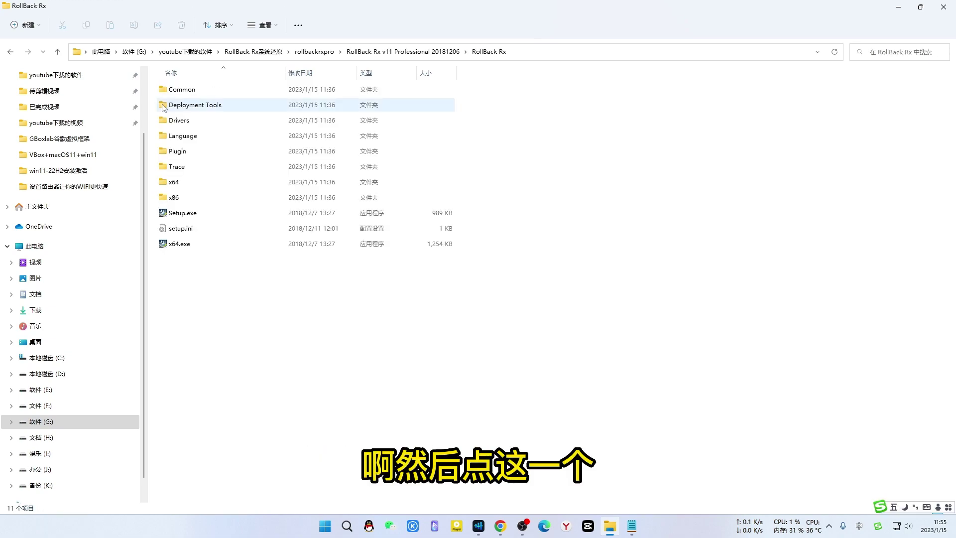
double_click(175, 213)
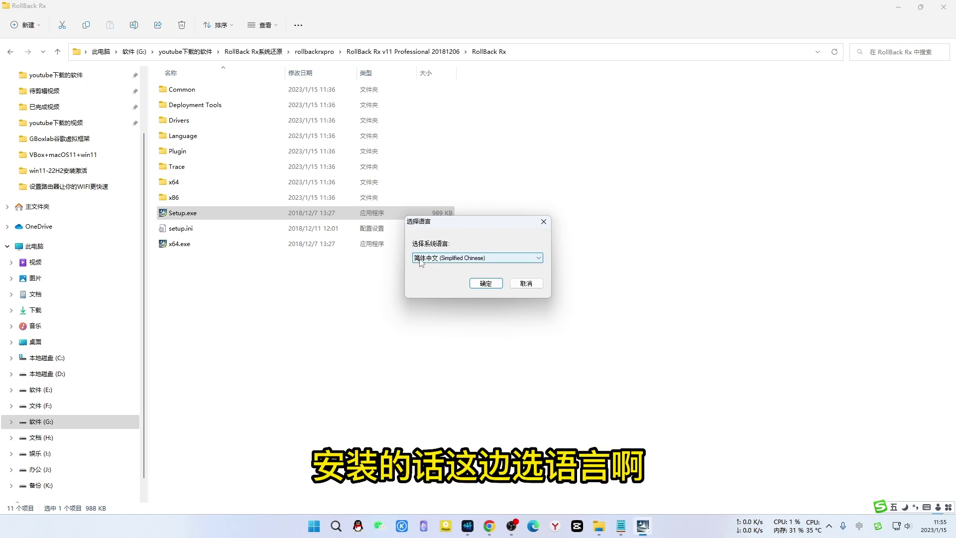
- Choose 简体中文 (Simplified Chinese) as the setup language and confirm it
click(532, 260)
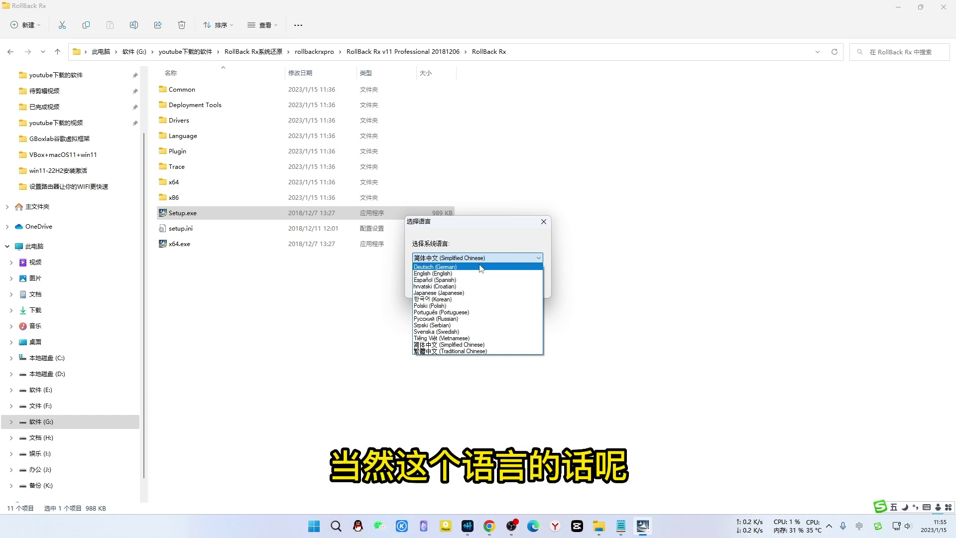
click(435, 344)
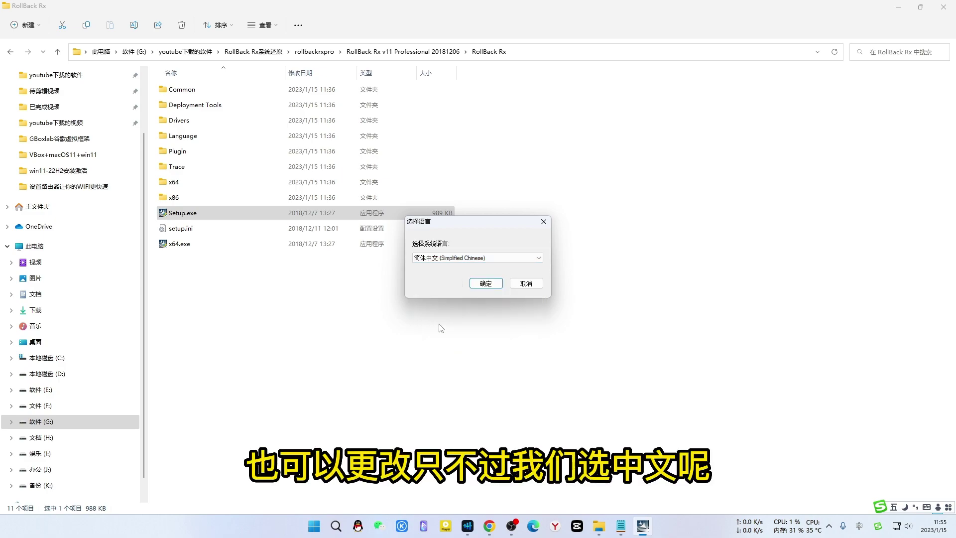
click(487, 285)
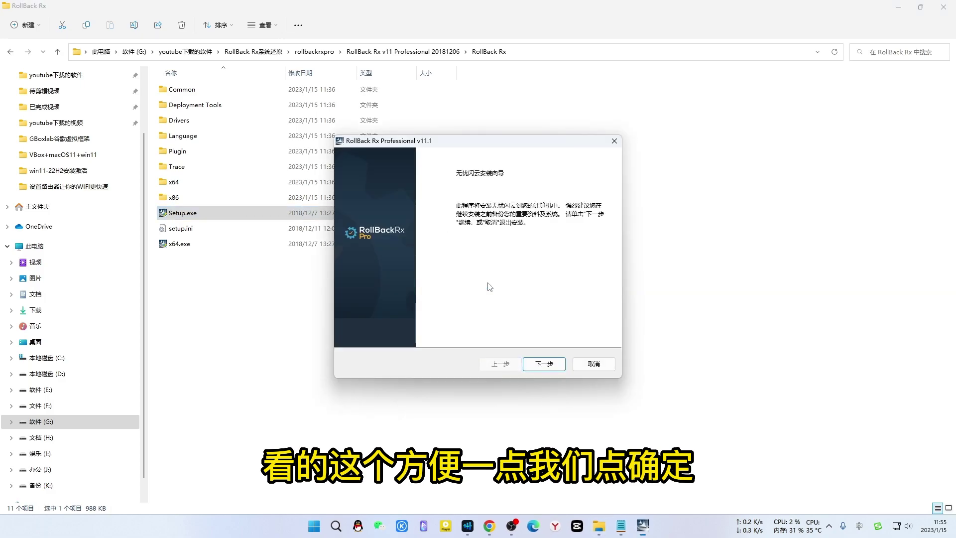
- Continue past the welcome page, read to the end of the user agreement and accept it, and proceed with the typical installation (典型安装)
click(544, 364)
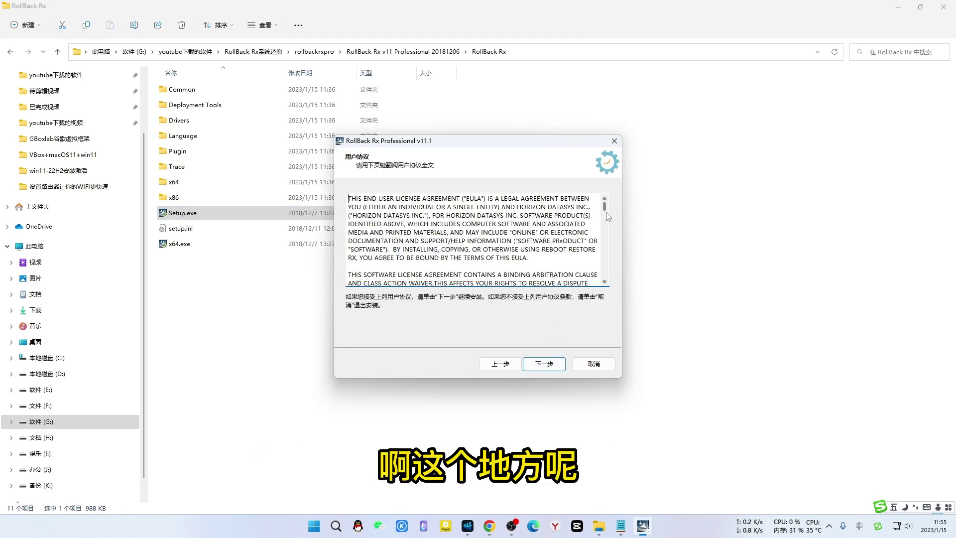
drag(606, 210, 604, 279)
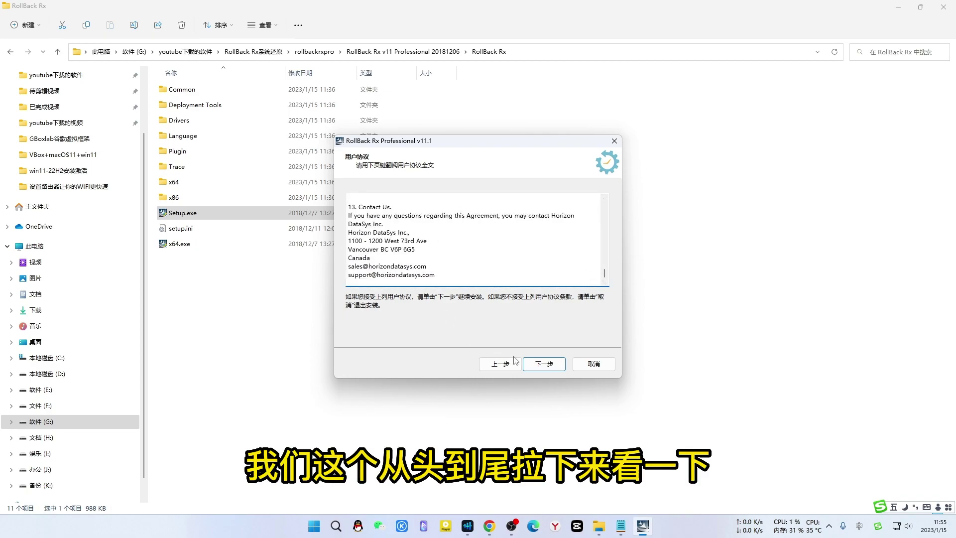
click(546, 364)
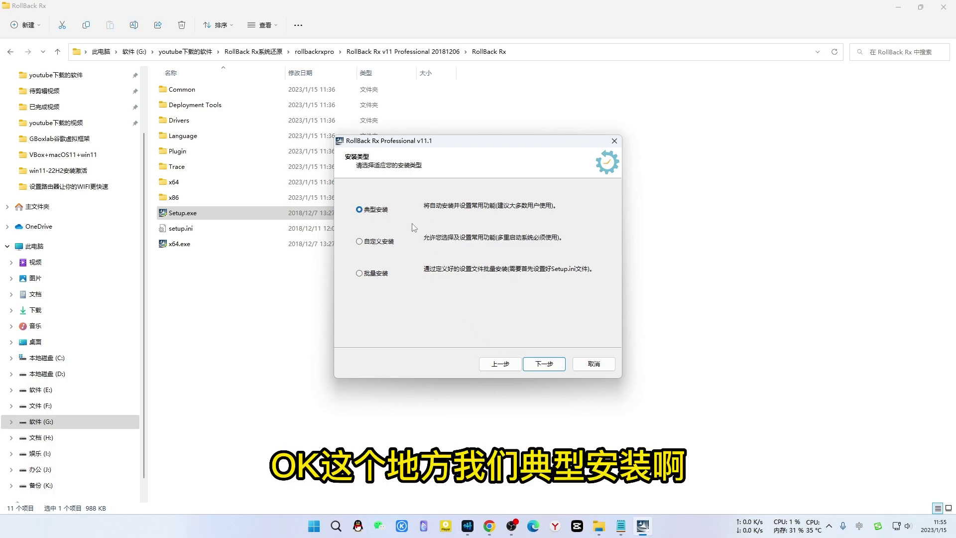
click(548, 365)
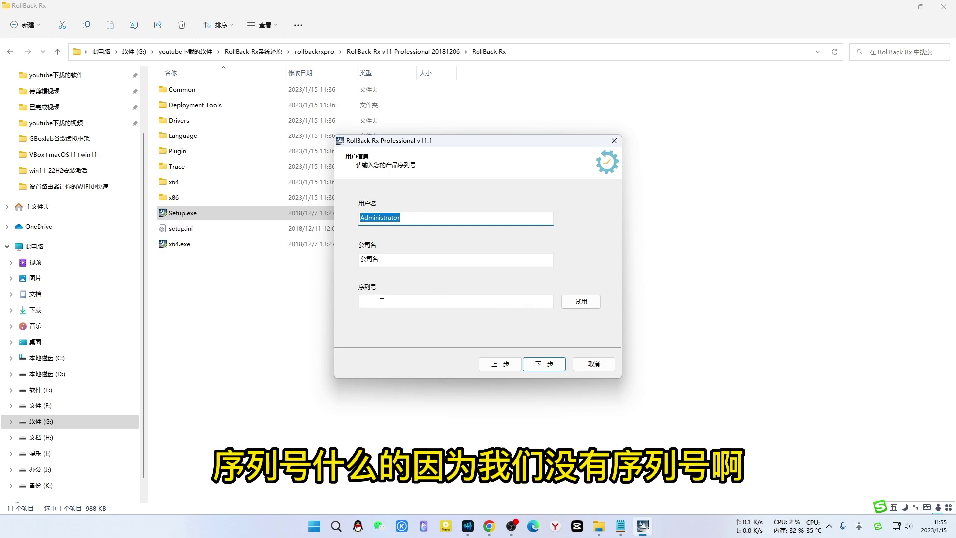
- Fill in the serial number field with a generated trial serial and continue to the installation settings summary
click(582, 302)
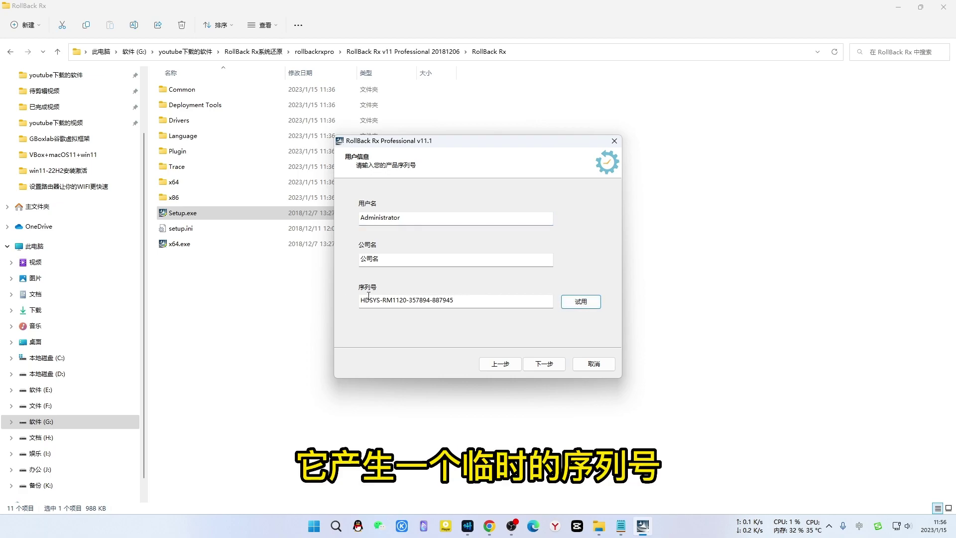
click(550, 367)
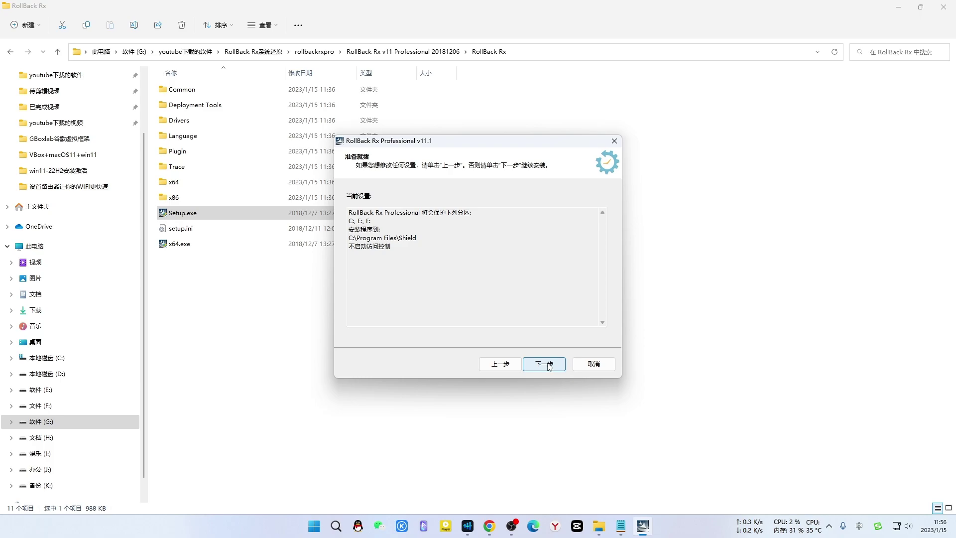
- Install with the summarized settings, allow the installer's disk write in the security alert, and finish with the restart option (重启电脑) unchecked
click(544, 364)
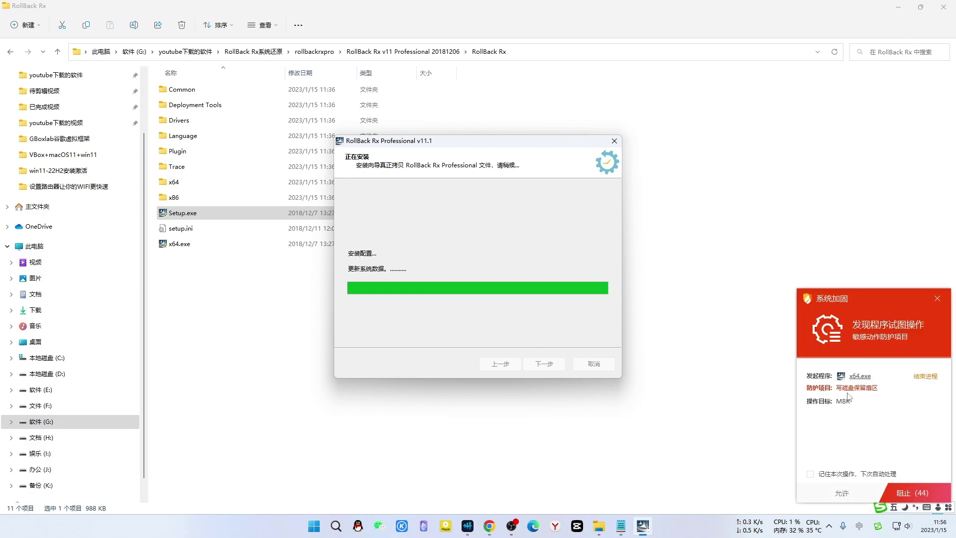
click(841, 494)
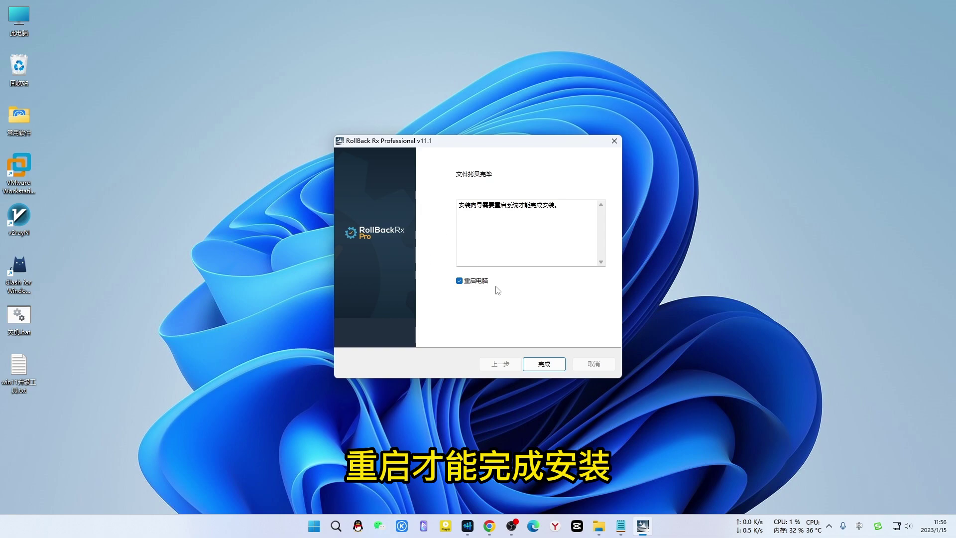
click(459, 281)
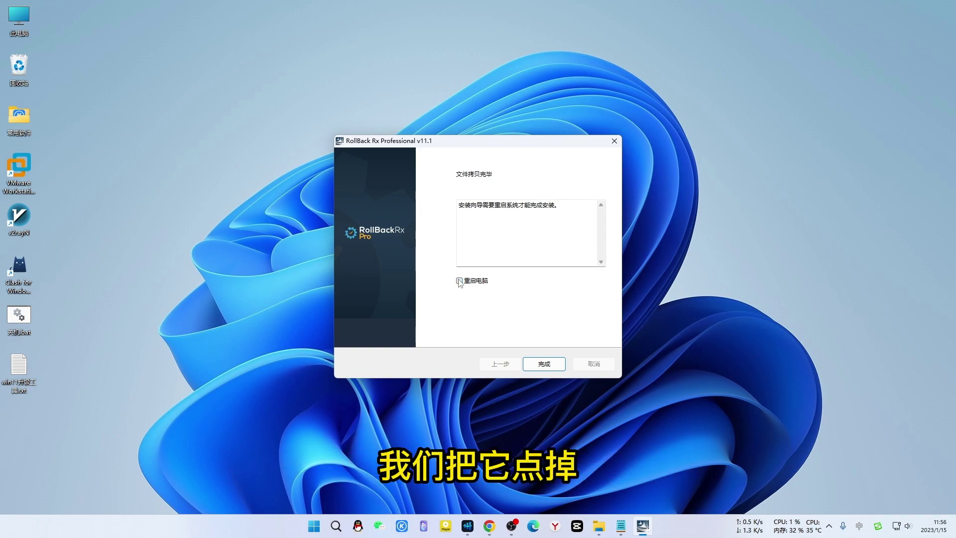
click(550, 364)
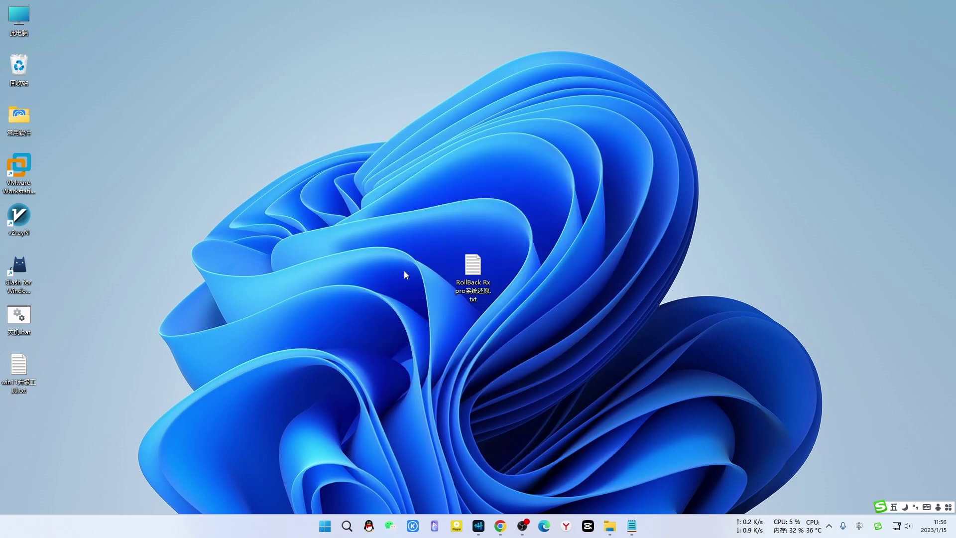
- Consult the installation notes in the text file, and copy ShdApi.dll from the Crack folder inside rollbackrxpro
click(632, 526)
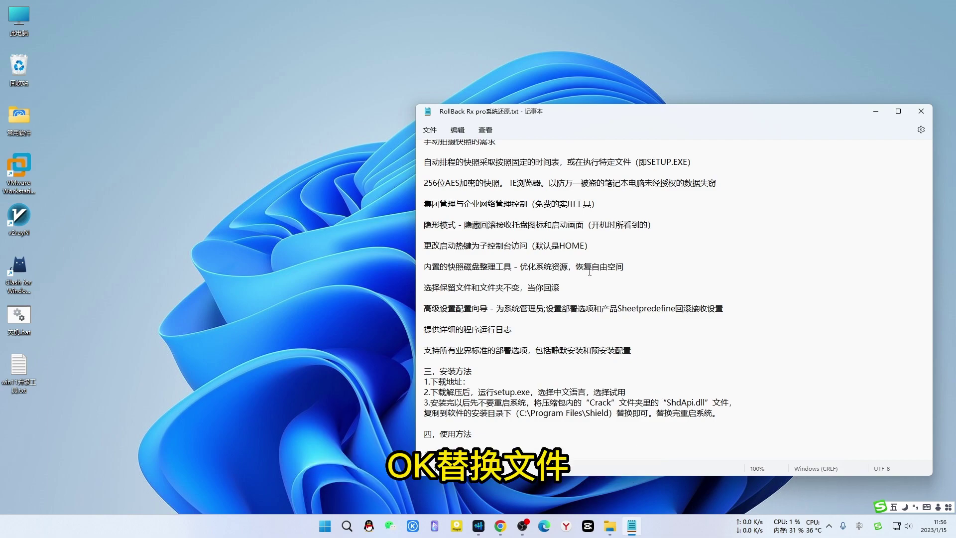
click(875, 111)
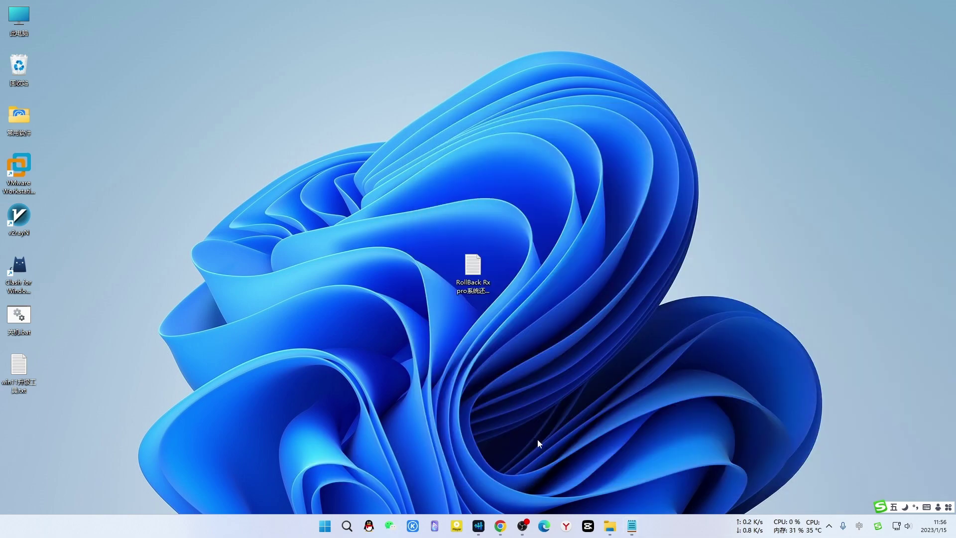
click(609, 526)
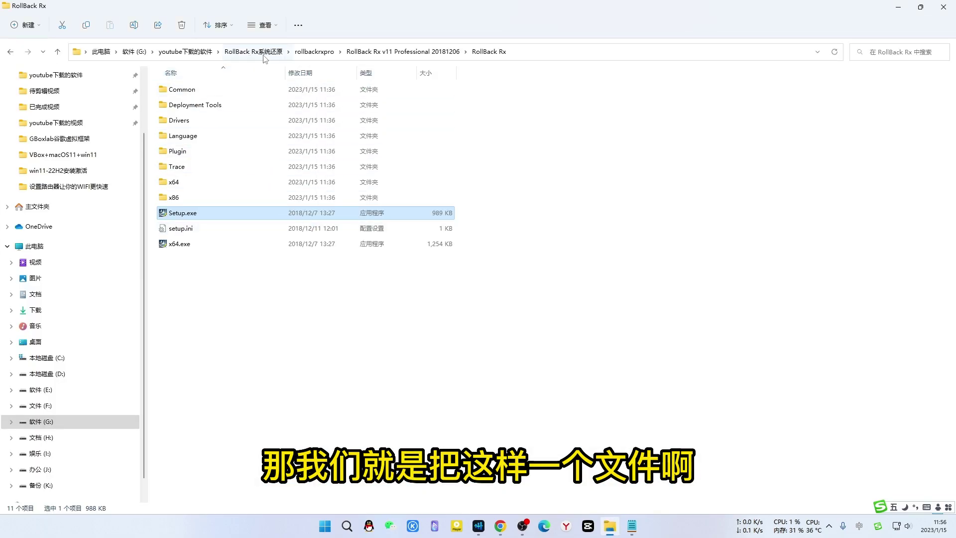
click(415, 52)
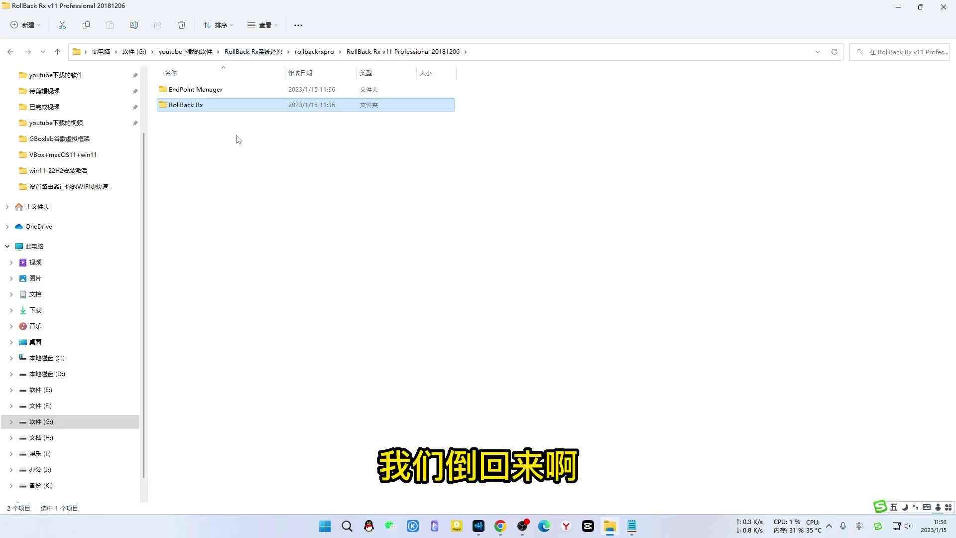
click(314, 52)
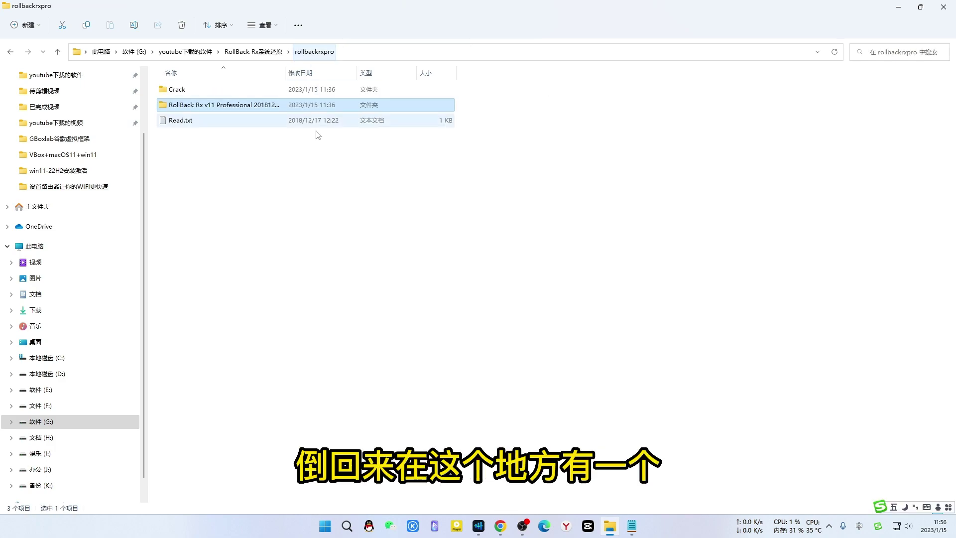
double_click(166, 93)
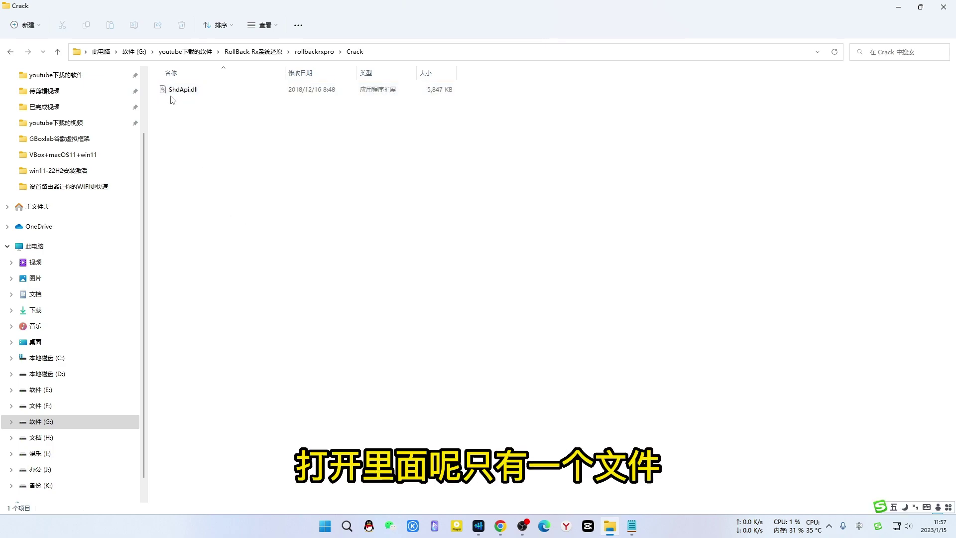
click(168, 93)
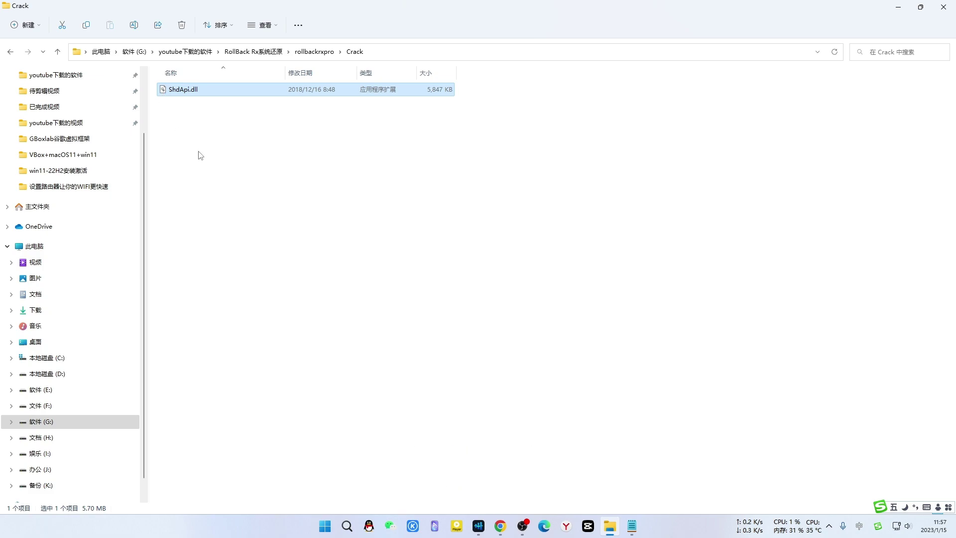
key(ctrl+c)
click(235, 235)
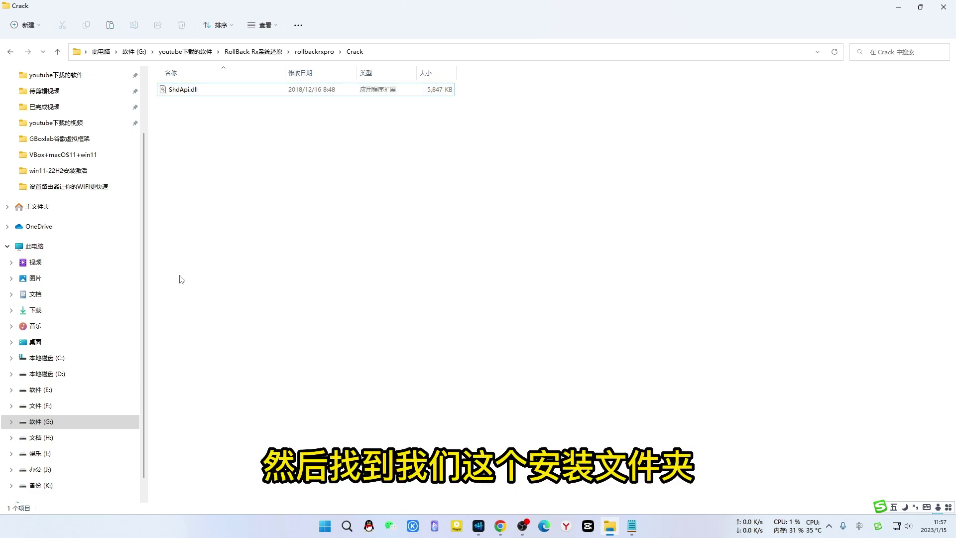
- Paste ShdApi.dll into C:\Program Files\Shield, replacing the existing file and granting administrator permission
click(11, 357)
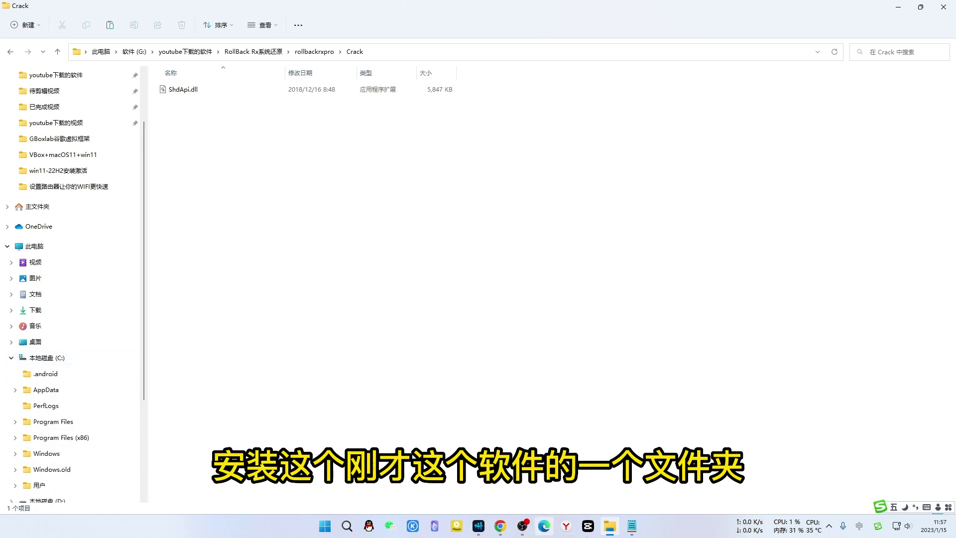
click(27, 425)
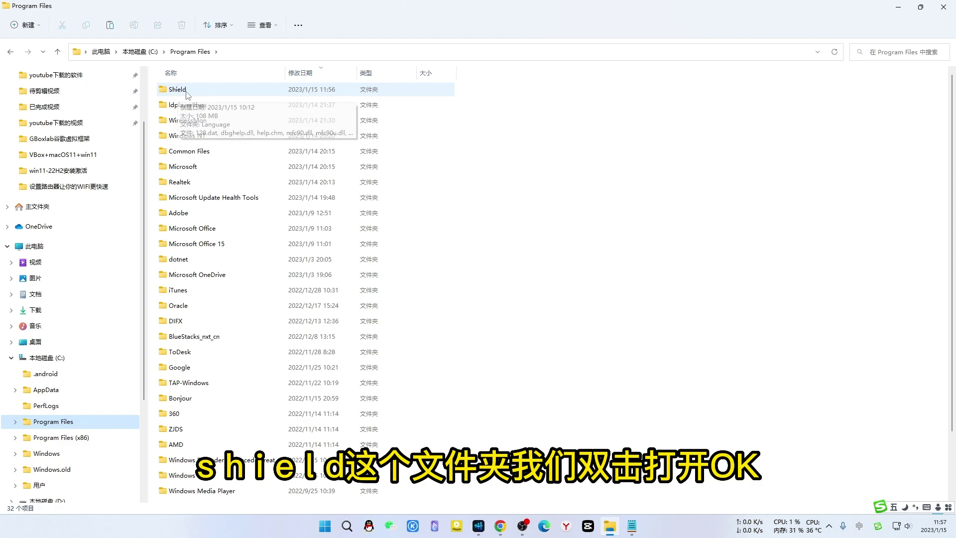
double_click(163, 91)
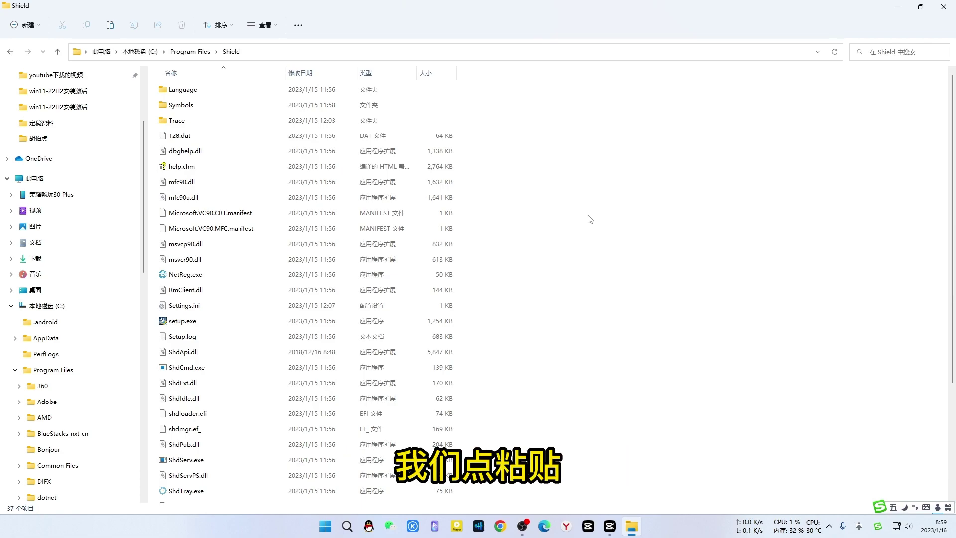
key(ctrl+v)
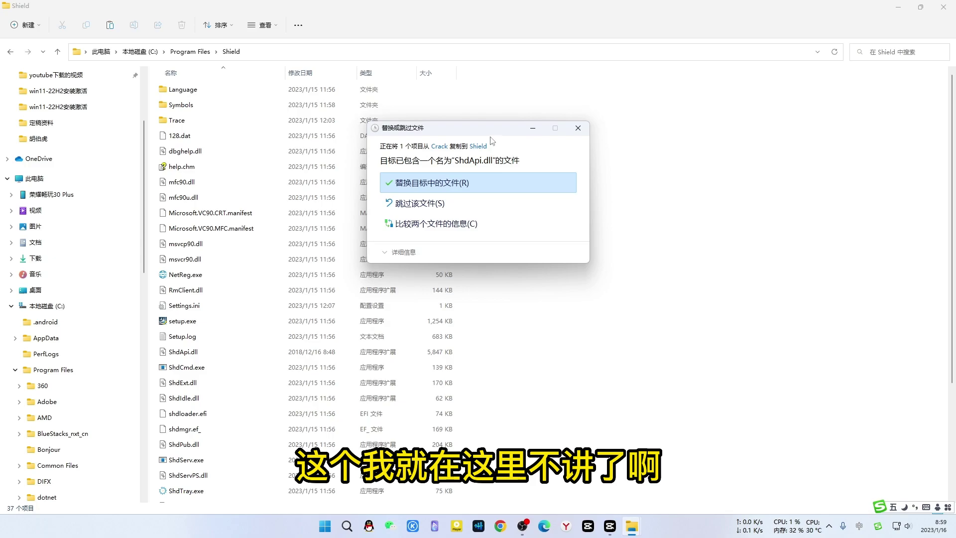
click(453, 184)
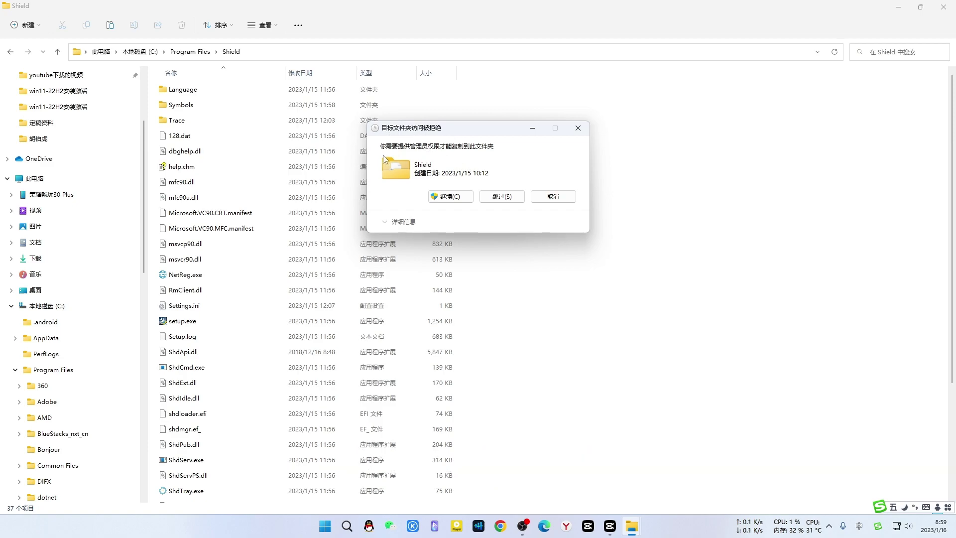
click(444, 197)
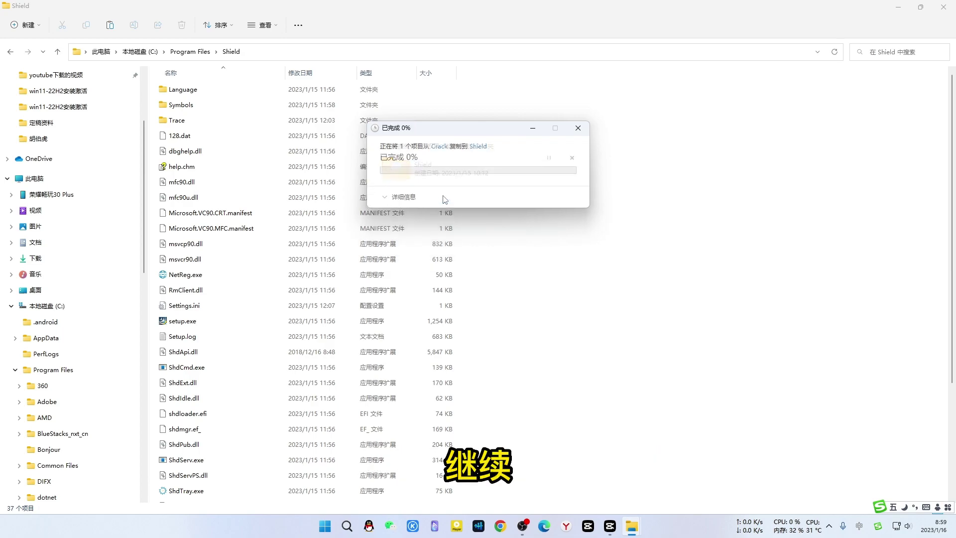
click(673, 254)
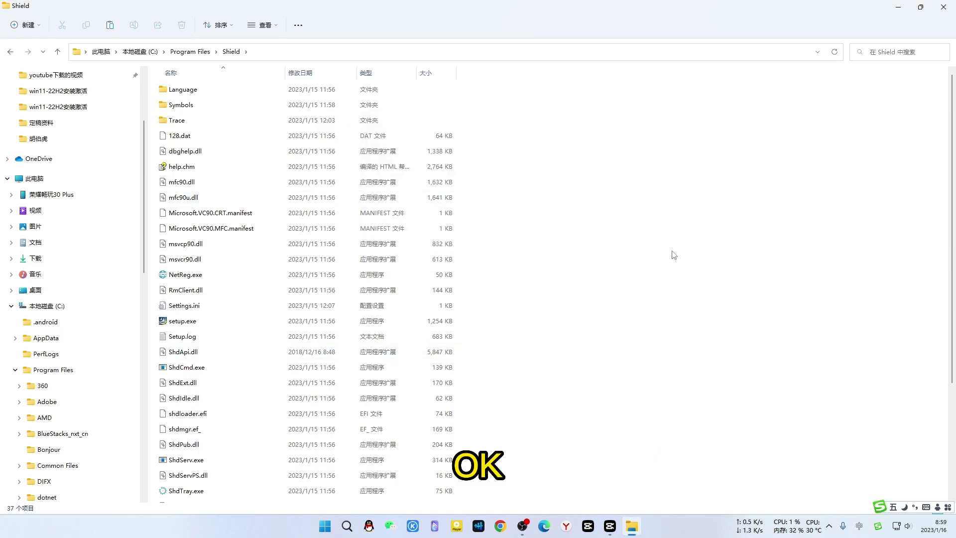
- Check the ShdApi.dll entry in the Shield folder and close the folder window
click(182, 352)
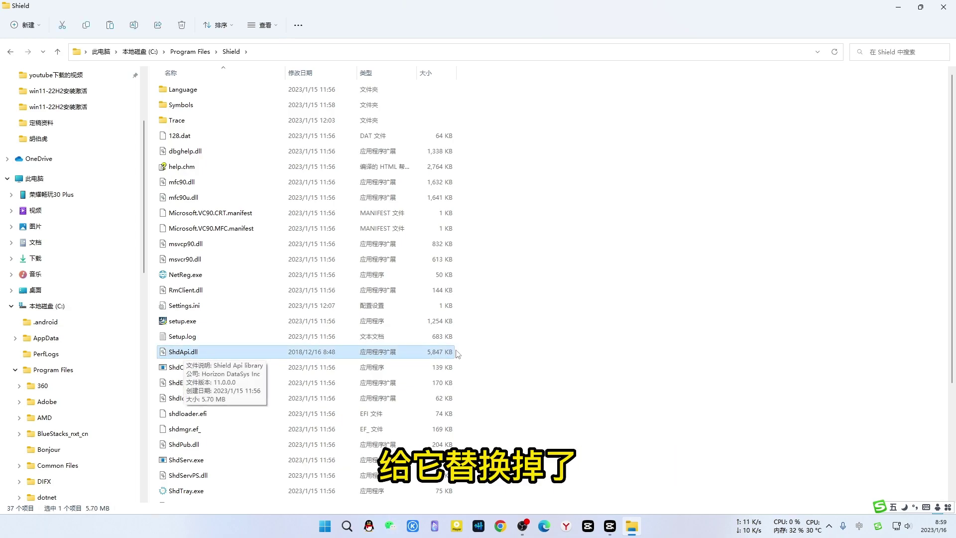
click(565, 328)
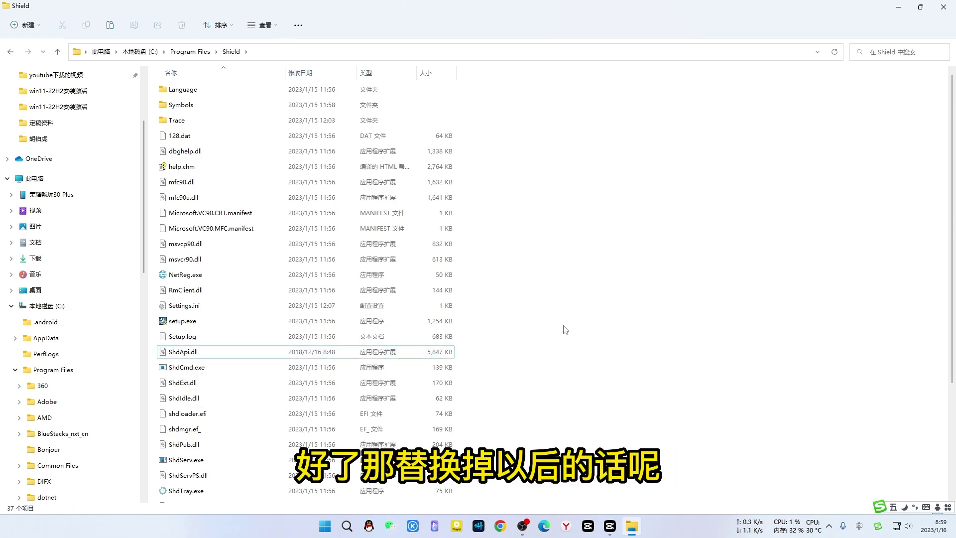
click(945, 8)
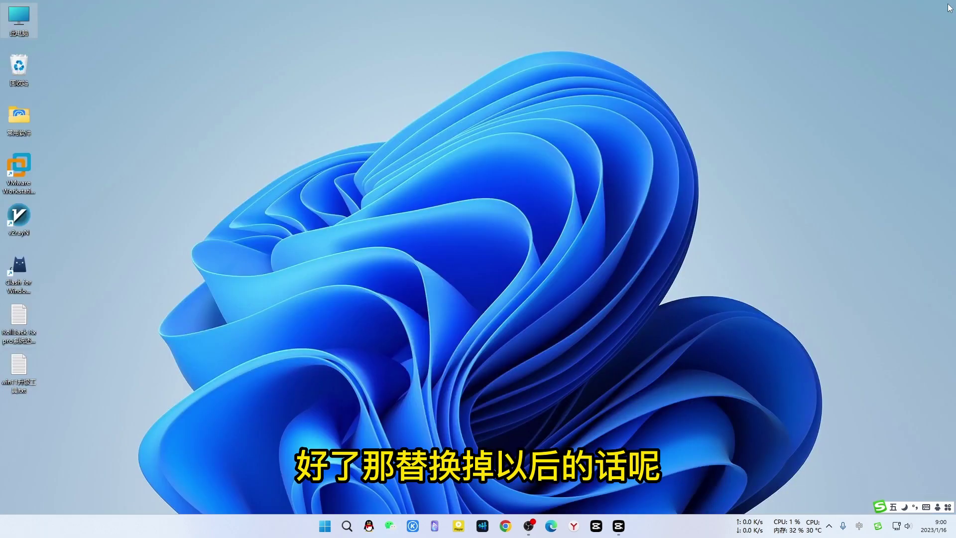
right_click(469, 229)
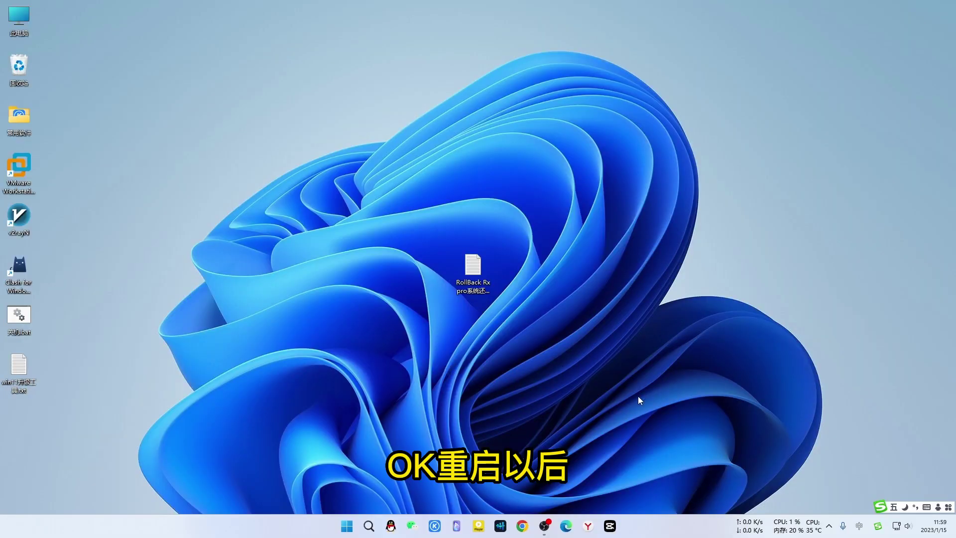
- Open RollBack Rx Pro and create a restore point named win11-22H2, leaving its description empty
click(829, 526)
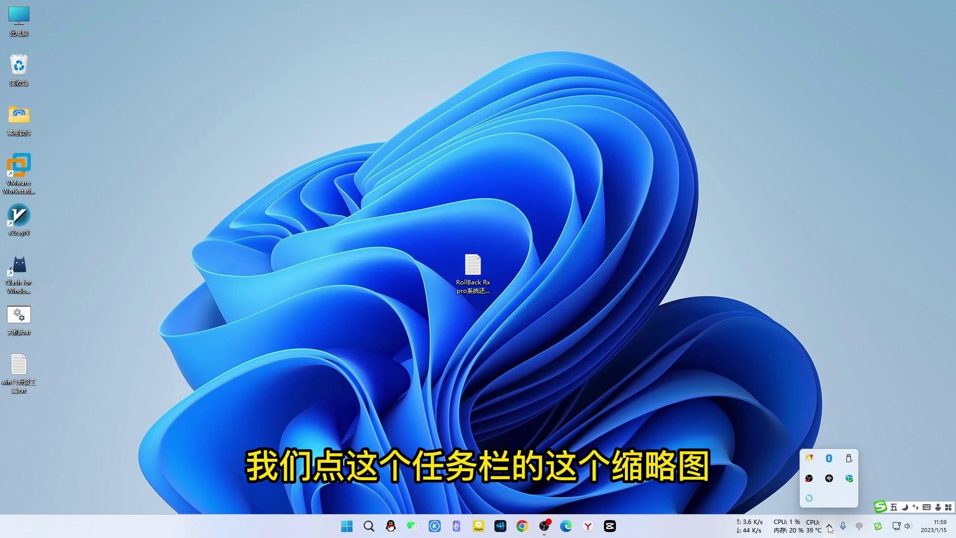
double_click(809, 499)
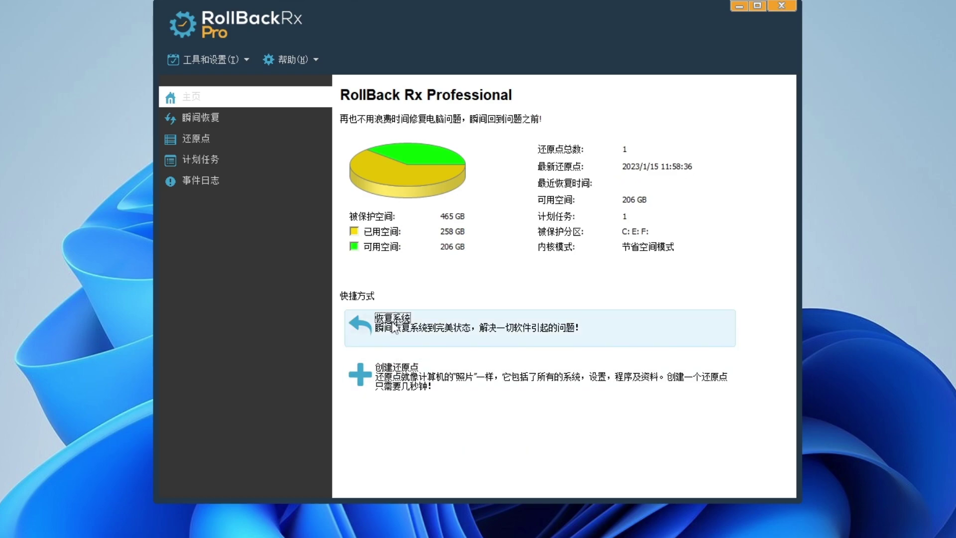
click(366, 380)
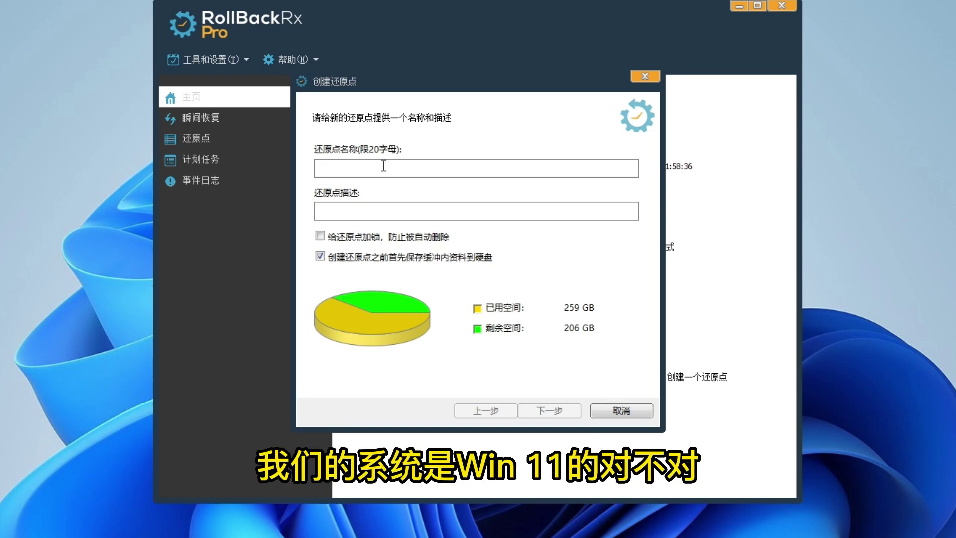
text(win11-)
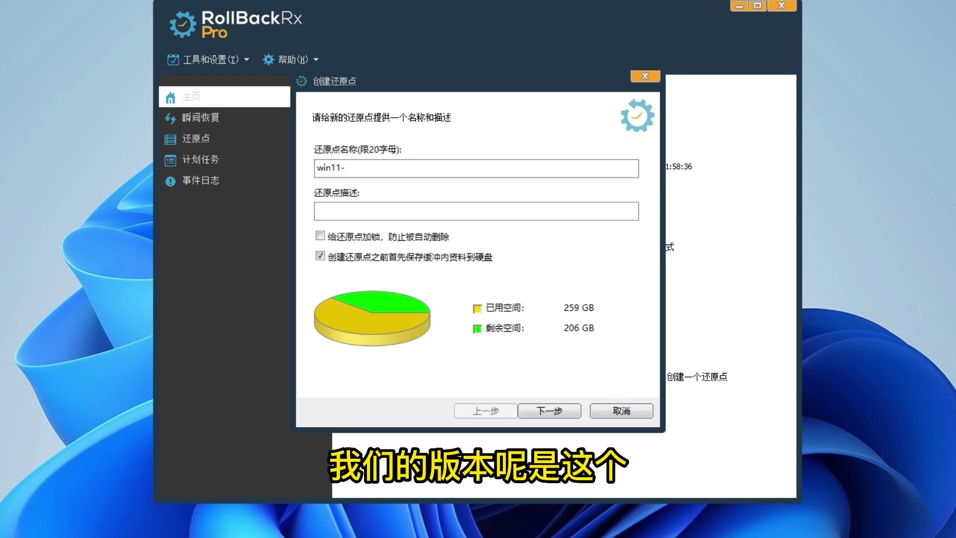
text(22H2)
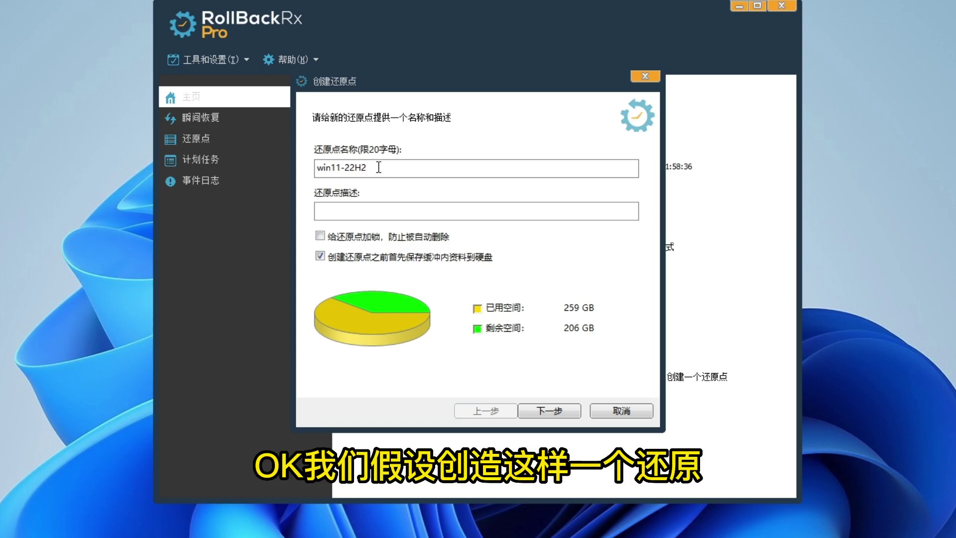
click(365, 209)
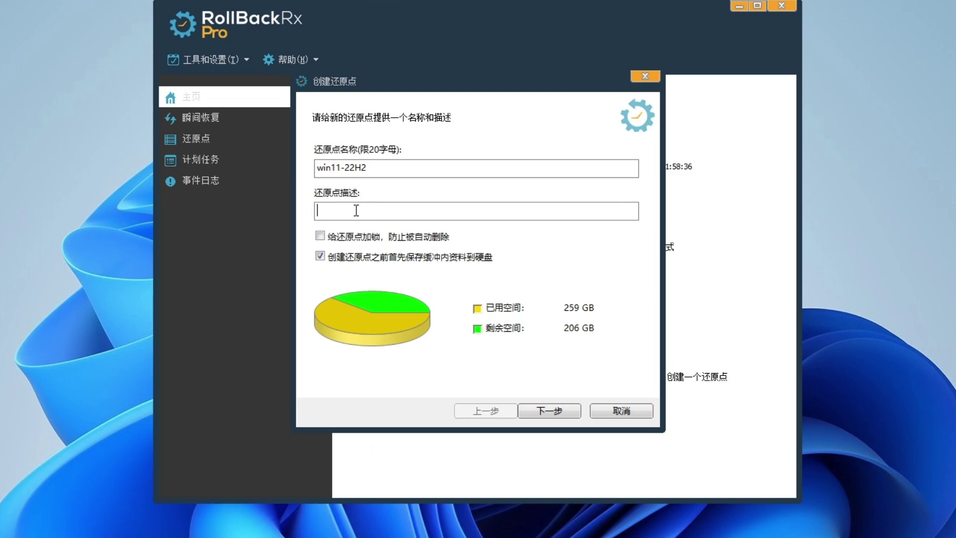
click(547, 411)
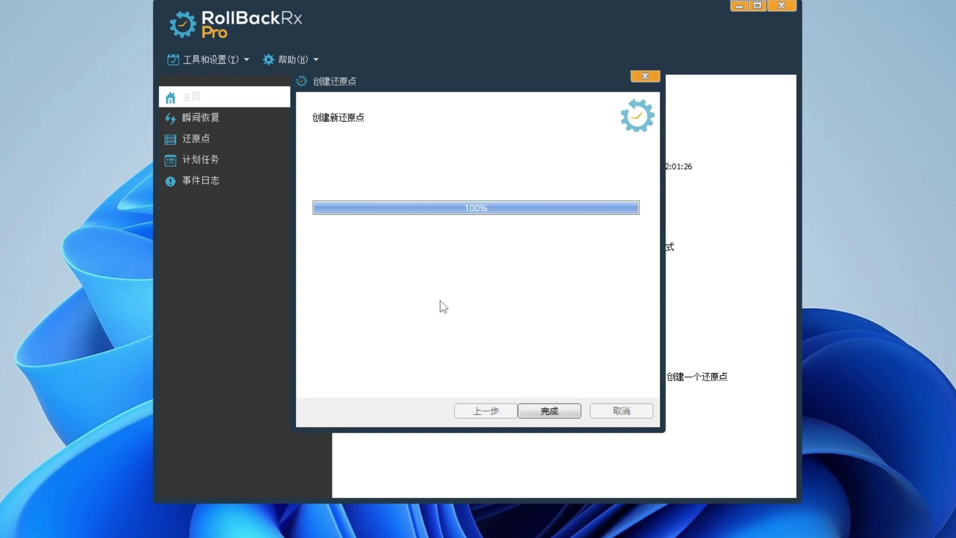
click(550, 411)
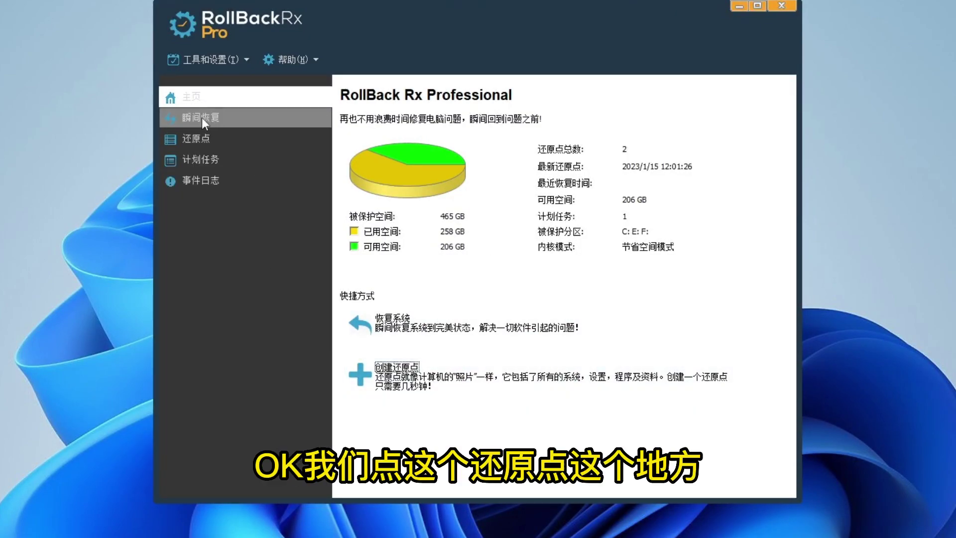
- Examine the win11-22H2 and 安装 entries in the restore point list, widening the creation time column (创建时间) to show full timestamps
click(196, 139)
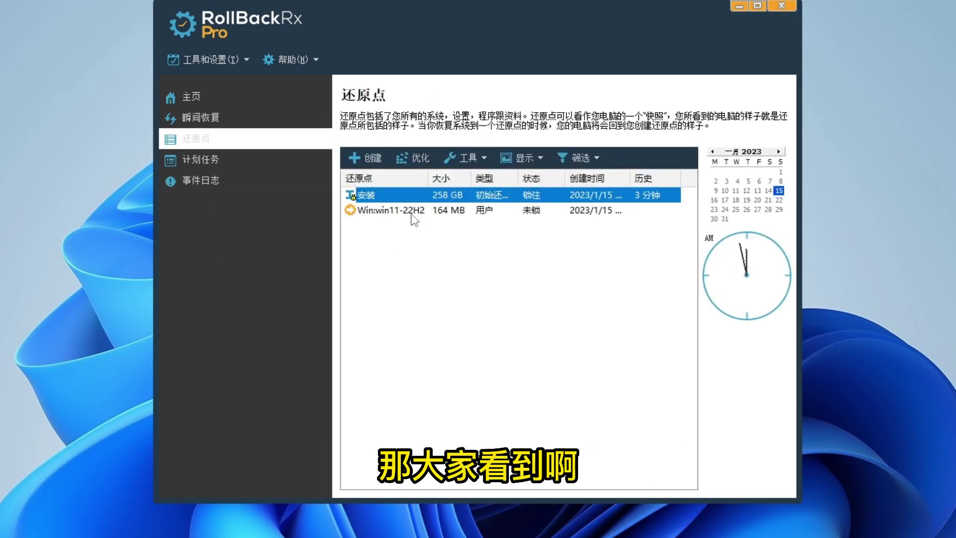
click(403, 211)
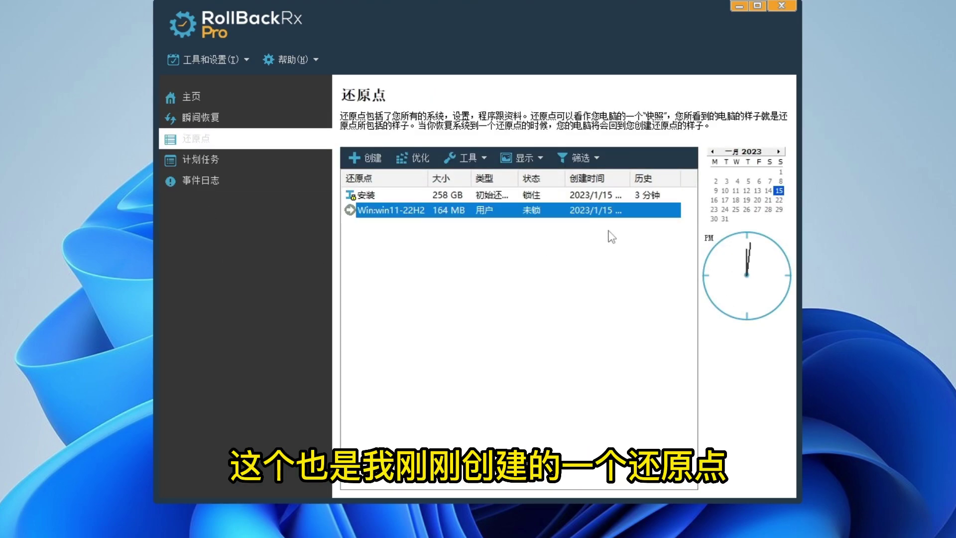
drag(631, 178, 657, 178)
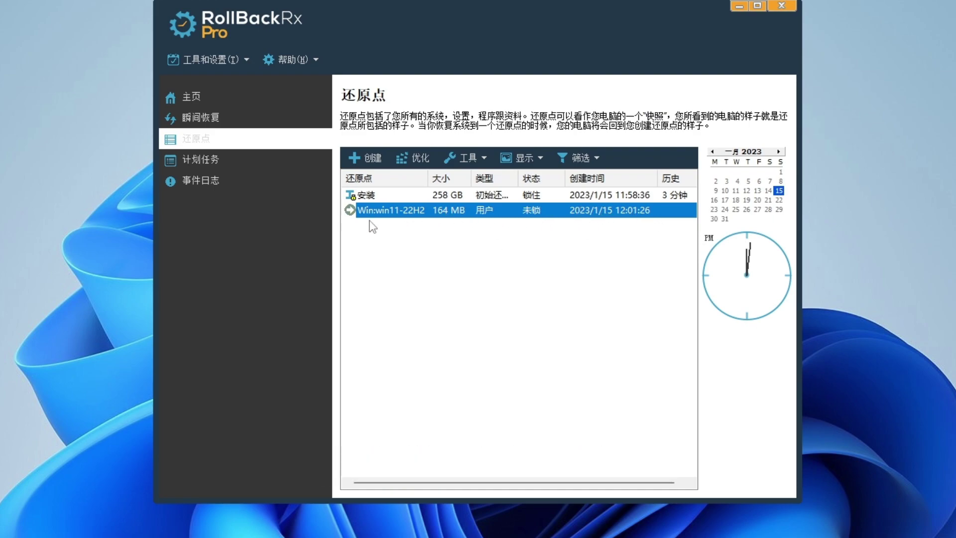
click(378, 198)
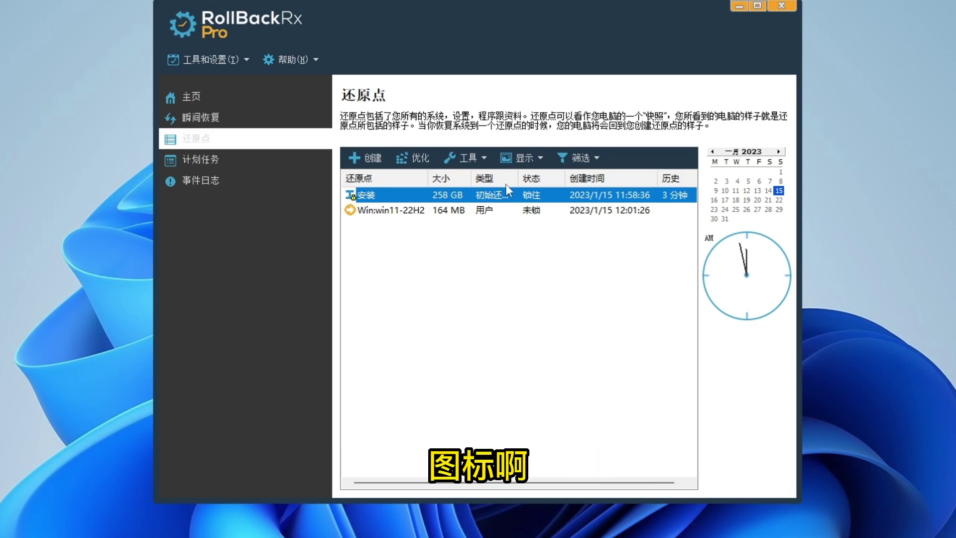
- Maximize the window and inspect the restore point creation (创建) and optimization (优化) dialogs, cancelling both without making changes
click(757, 7)
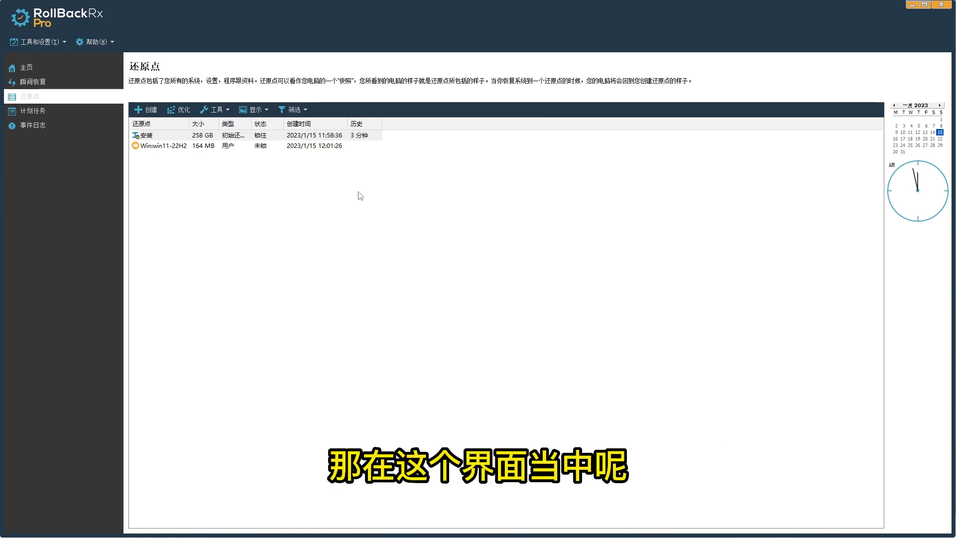
click(145, 110)
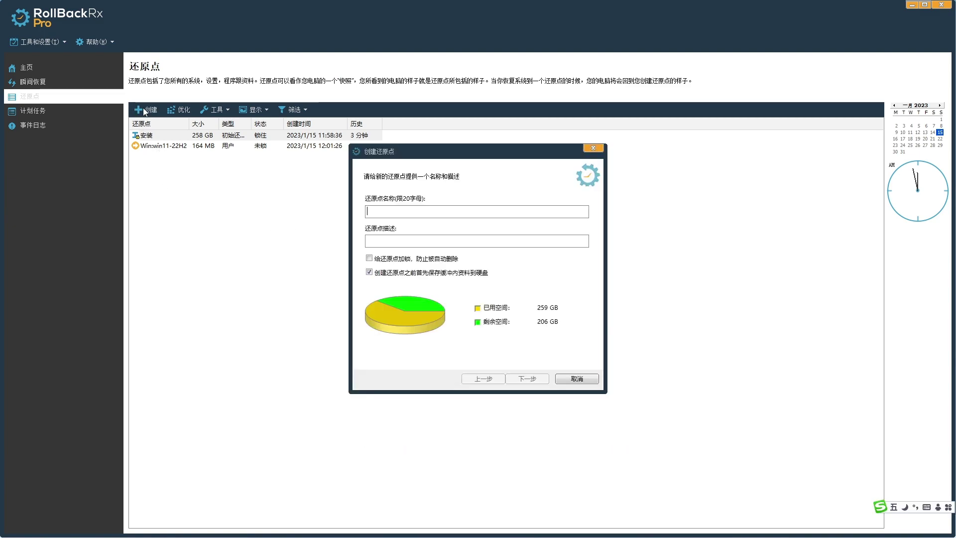
click(575, 375)
click(181, 111)
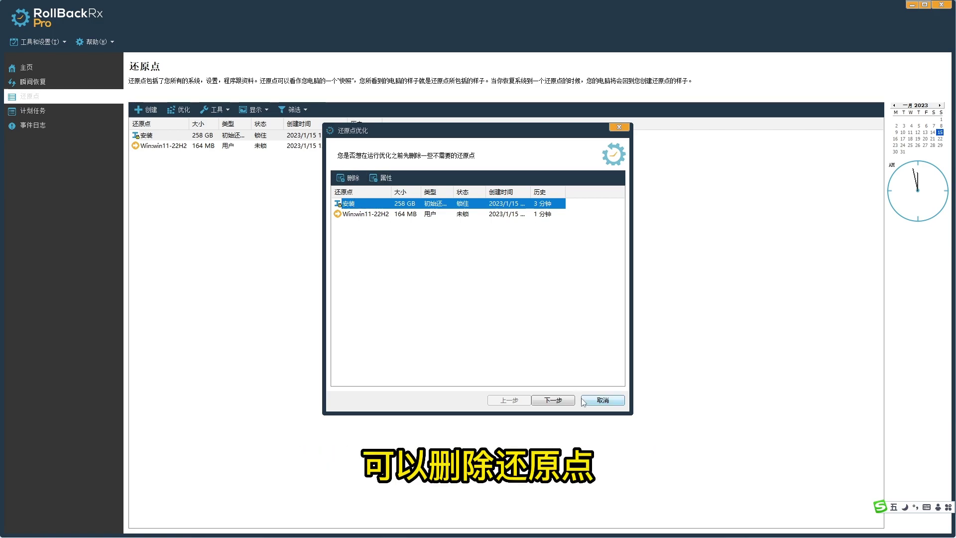
click(602, 400)
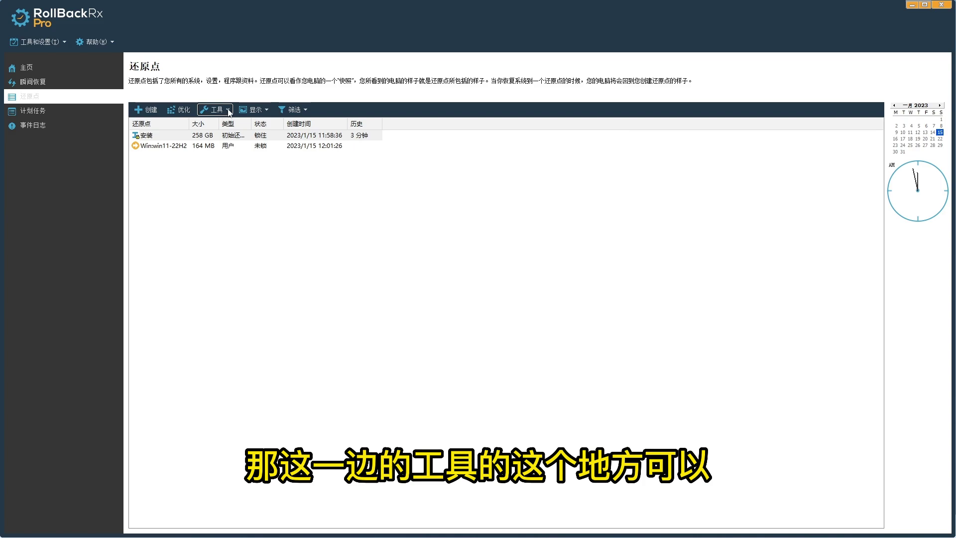
- Lock all restore points with 全部加锁 so that win11-22H2 is protected from deletion
click(230, 112)
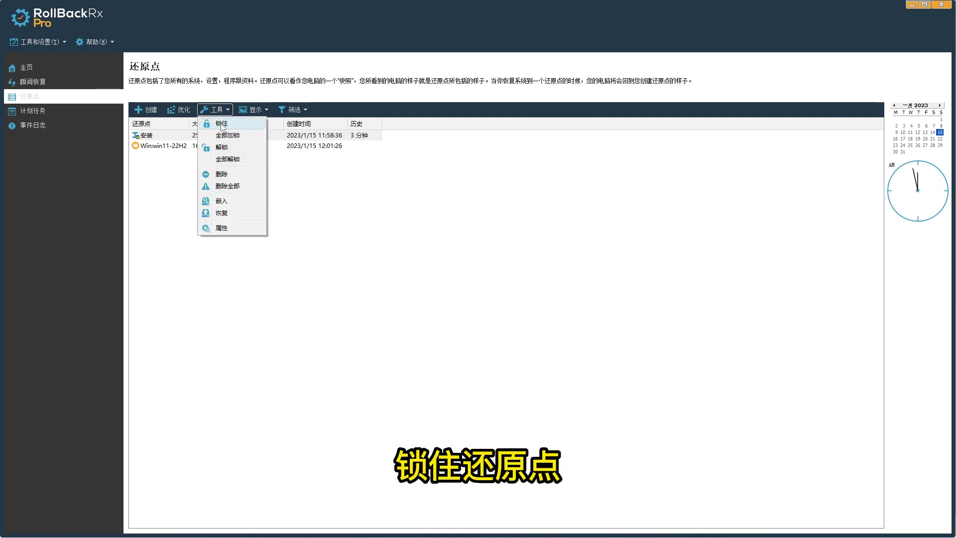
click(152, 147)
click(230, 110)
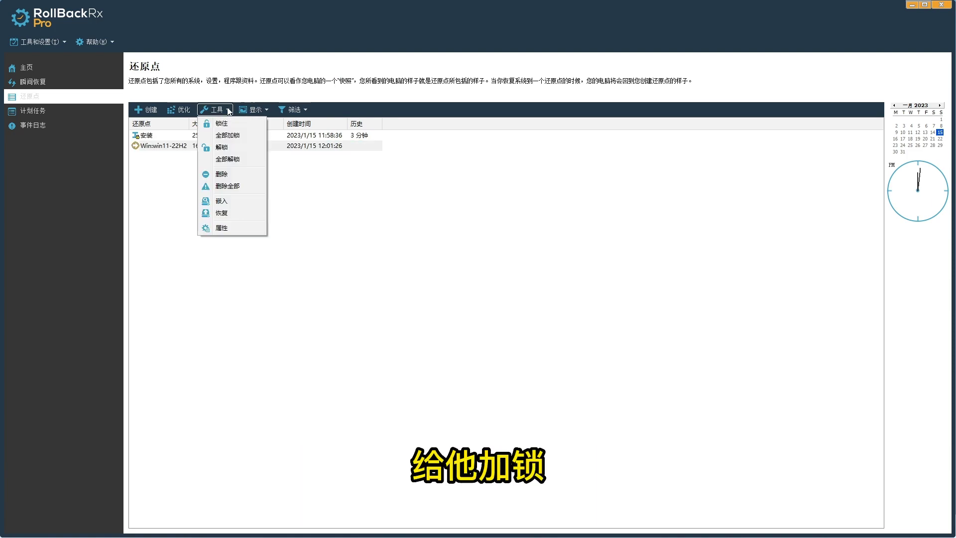
click(226, 134)
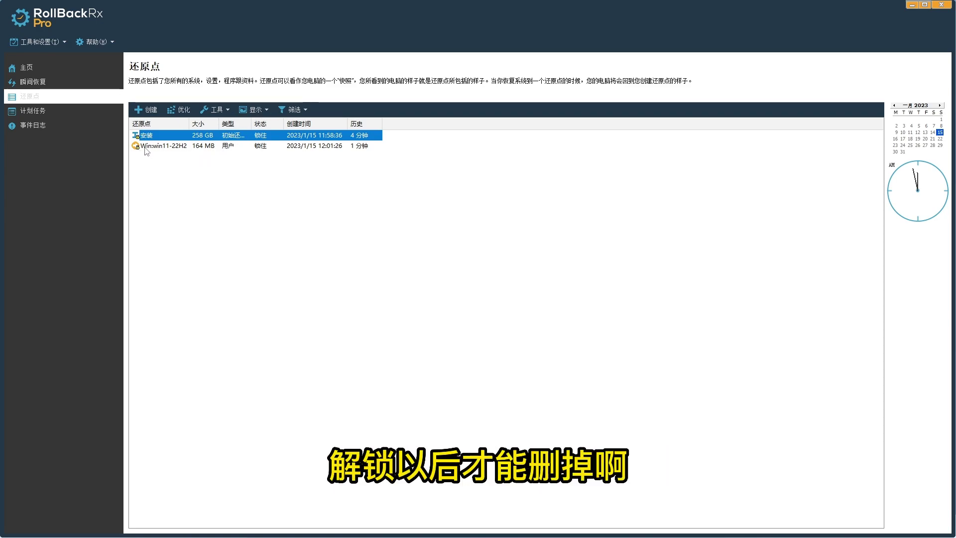
- Review the display (显示) and filter (筛选) options for the restore point list without changing them
click(268, 110)
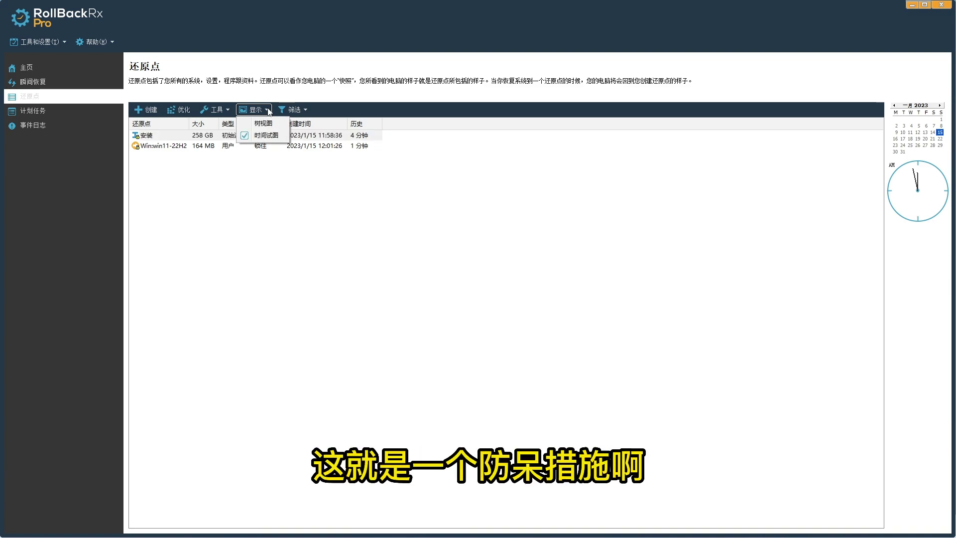
click(267, 192)
click(291, 109)
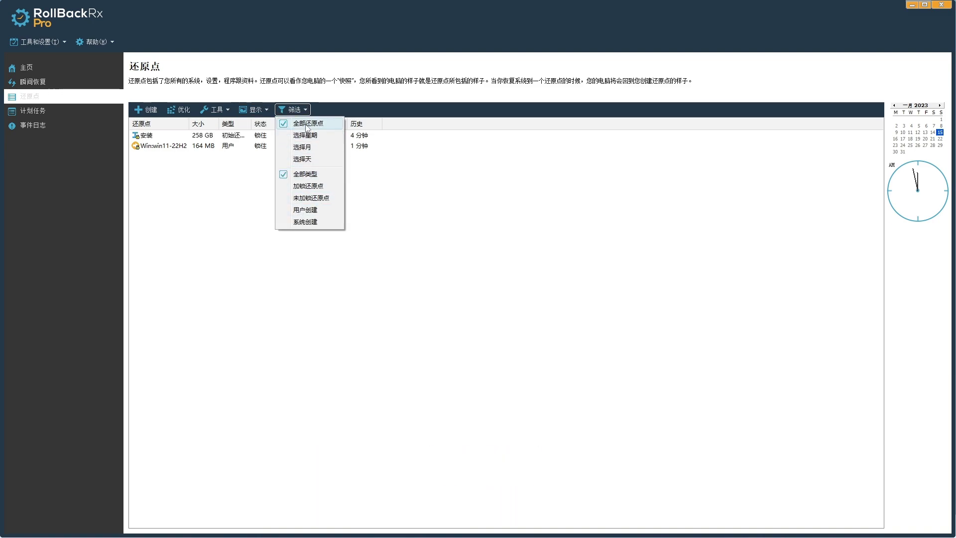
click(241, 236)
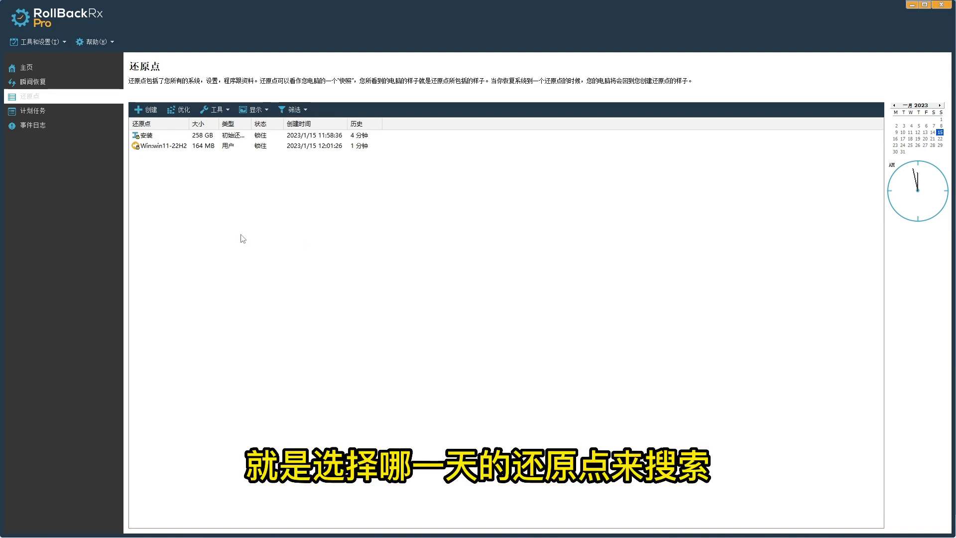
- Review the scheduled task (计划任务) for automatic restore points and the entries in the event log (事件日志)
click(37, 111)
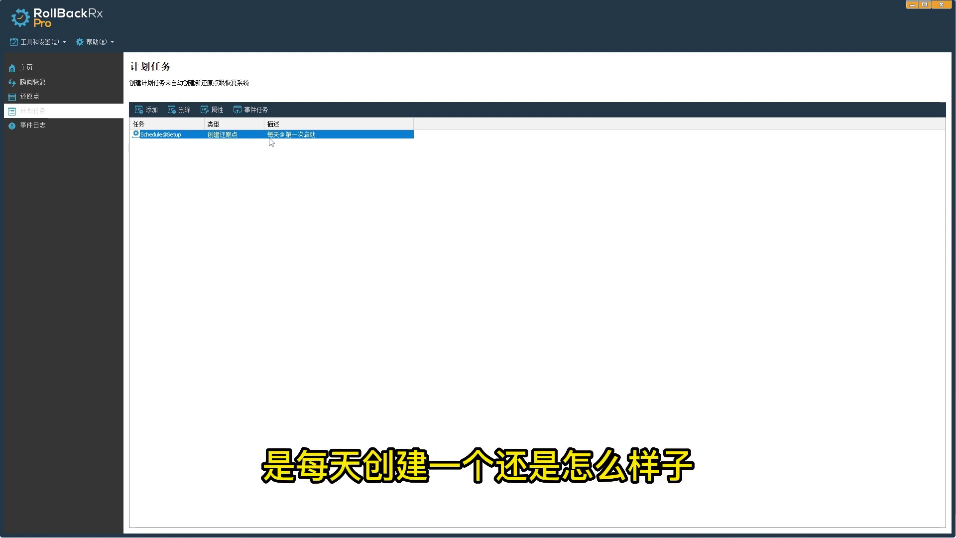
click(31, 130)
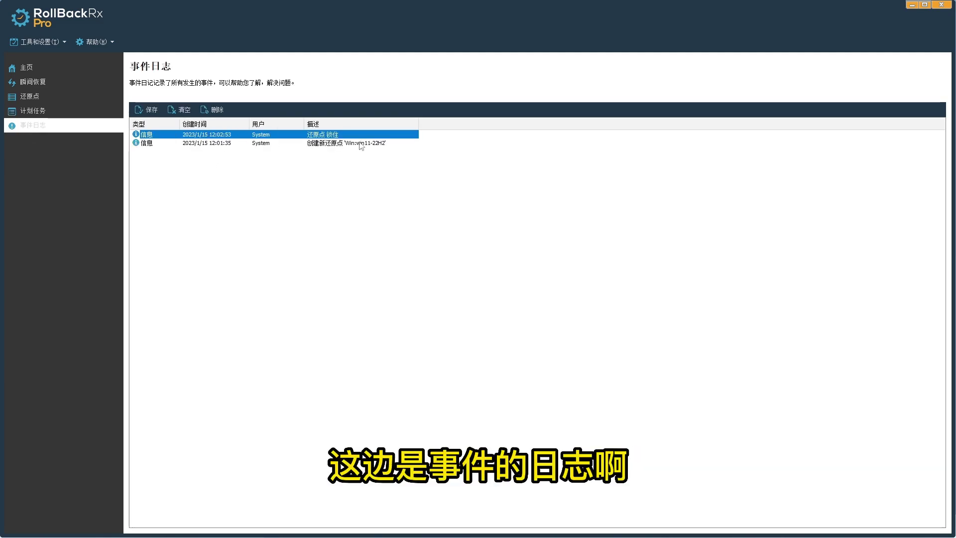
click(203, 167)
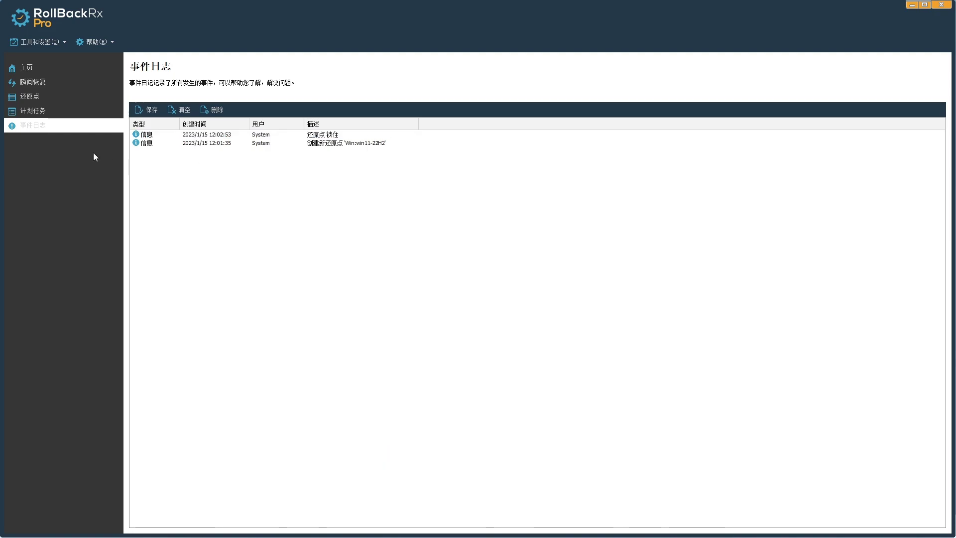
- Examine the language (界面语言), interface (界面优化), function (功能设置) and network management (网络管理) settings, then cancel without changes
click(64, 42)
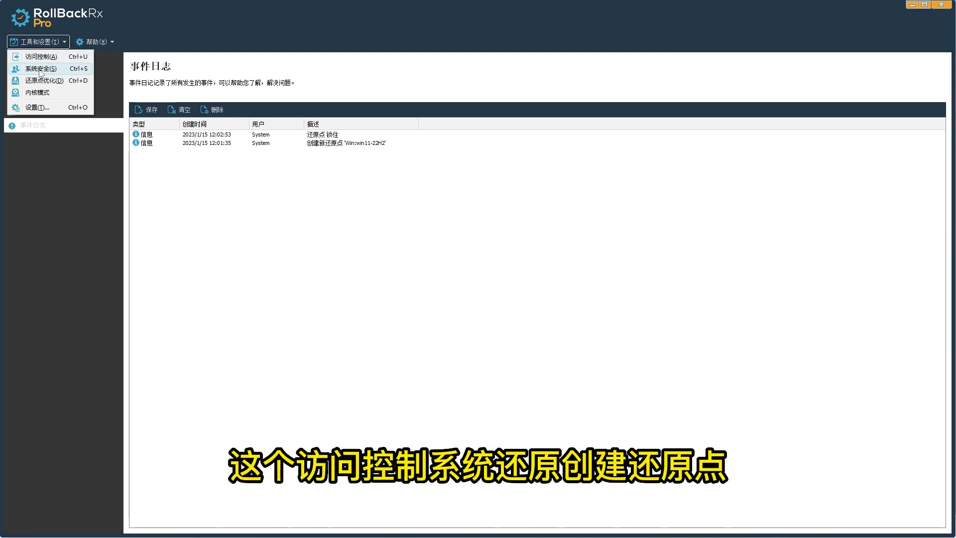
click(33, 107)
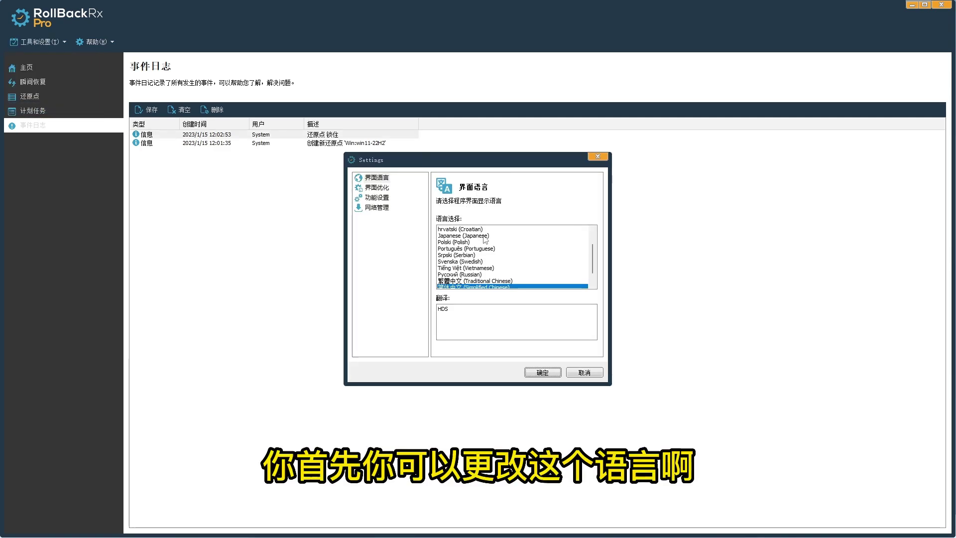
scroll(491, 258, up, 3)
scroll(487, 259, up, 1)
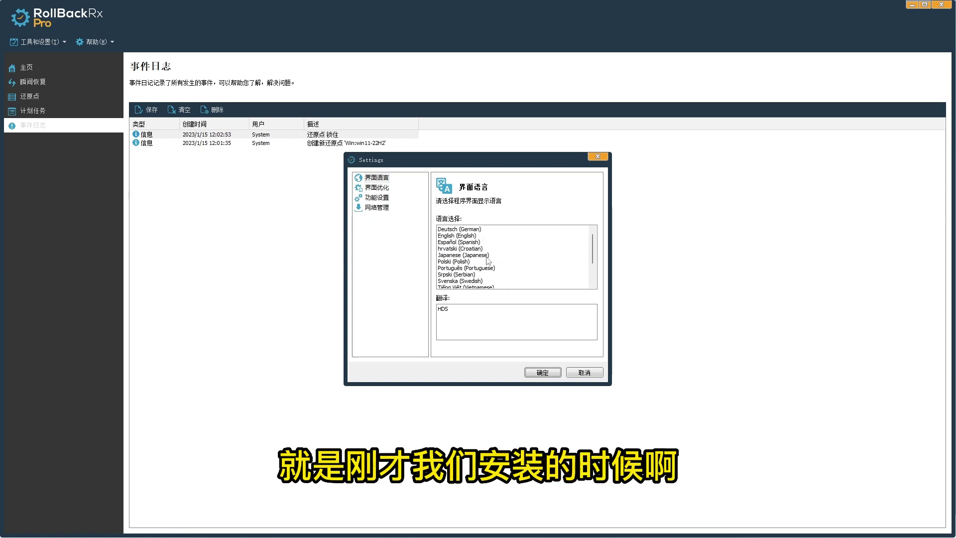
scroll(487, 259, down, 2)
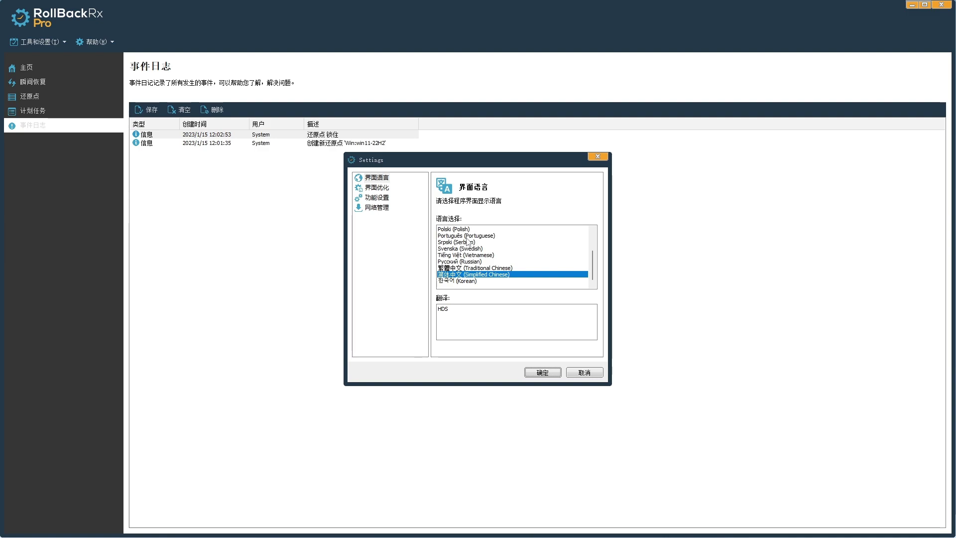
click(378, 187)
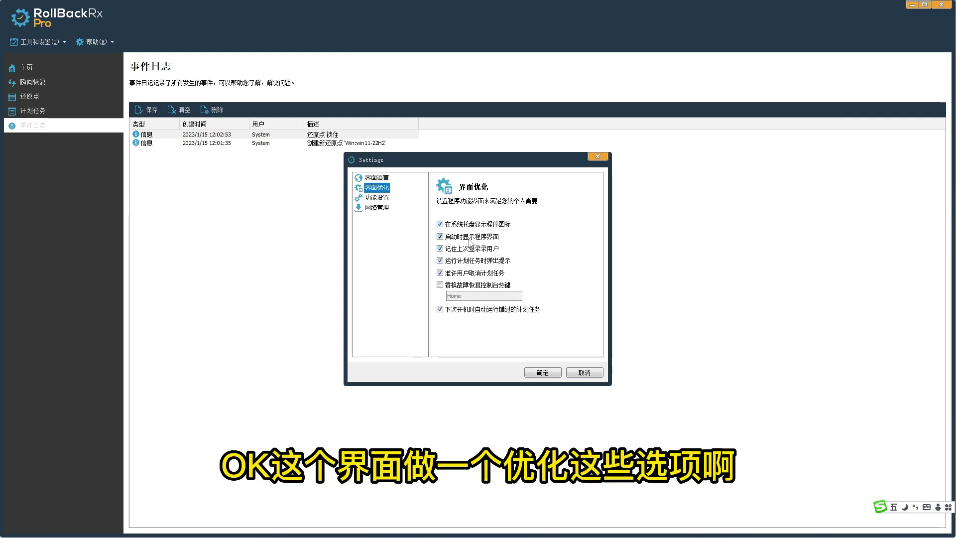
click(382, 198)
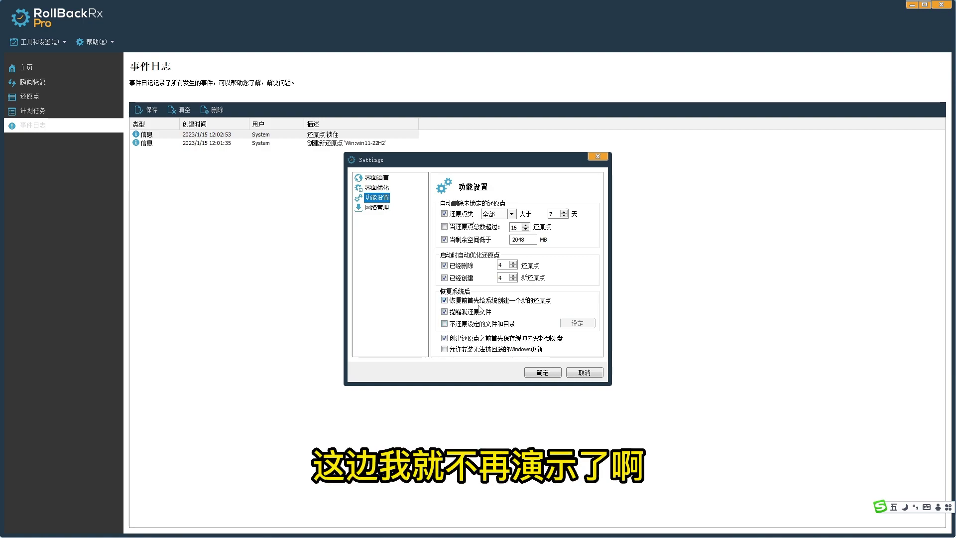
click(377, 207)
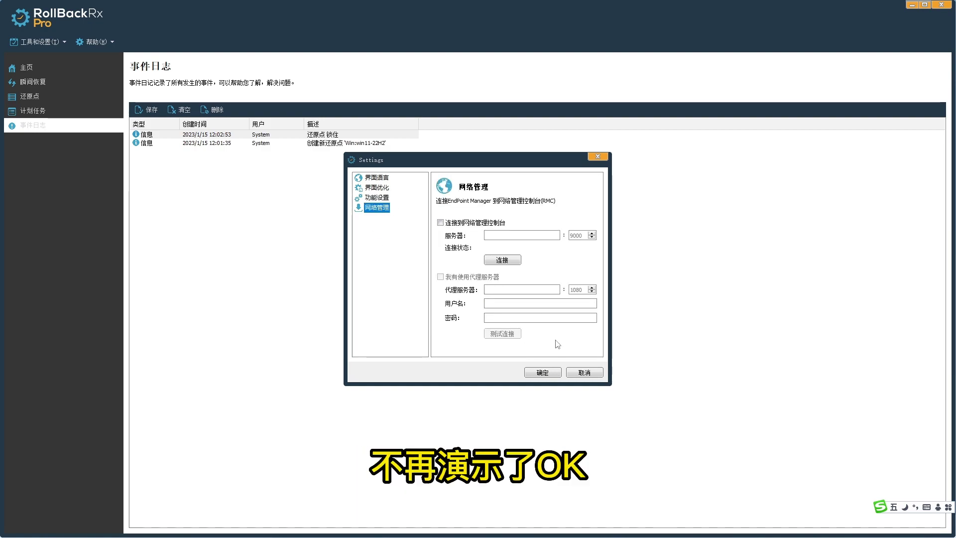
click(585, 373)
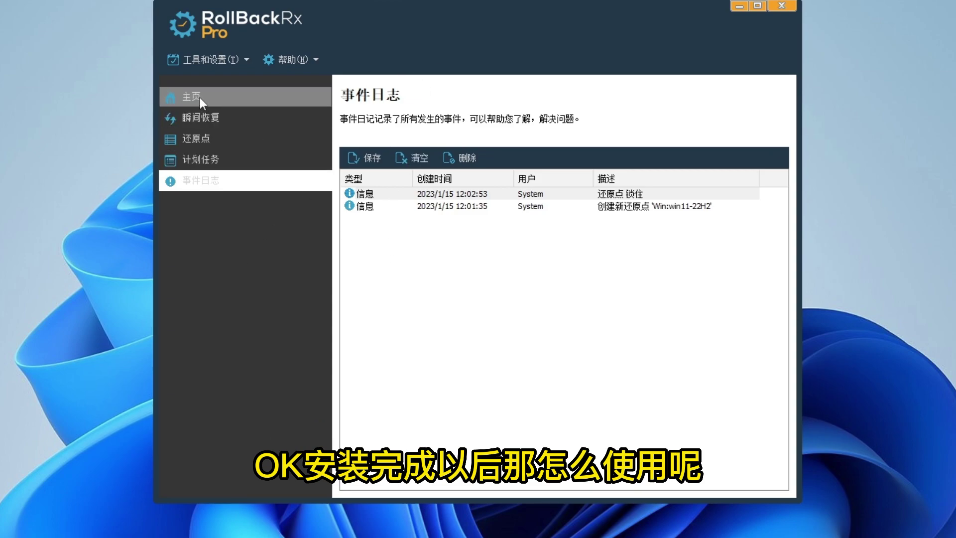
- Return to the restore point list and inspect the actions available for win11-22H2, including 恢复, without running any
click(195, 139)
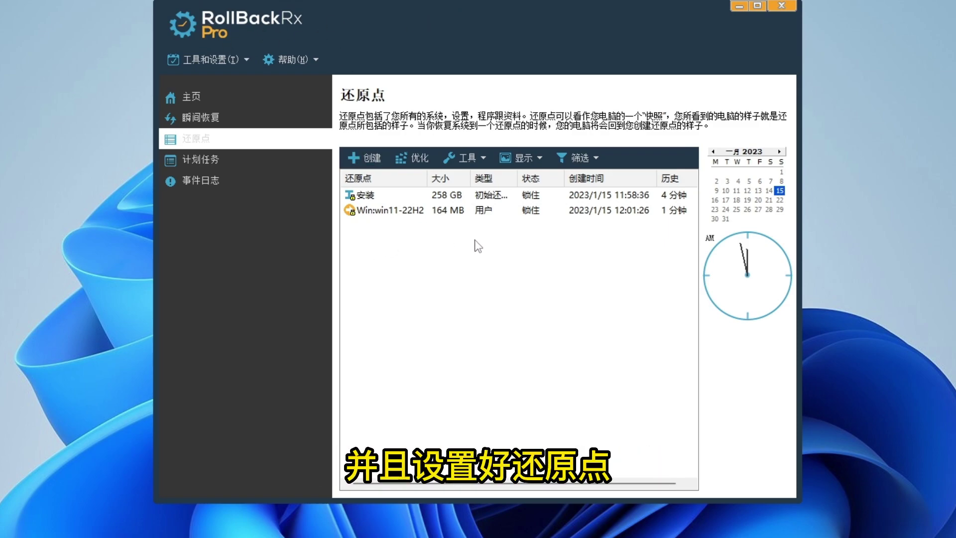
click(397, 211)
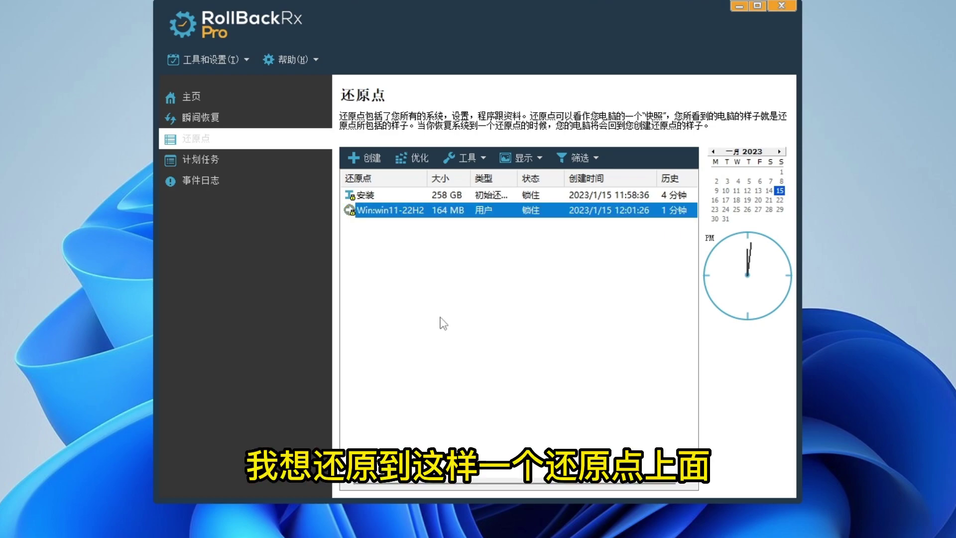
right_click(423, 211)
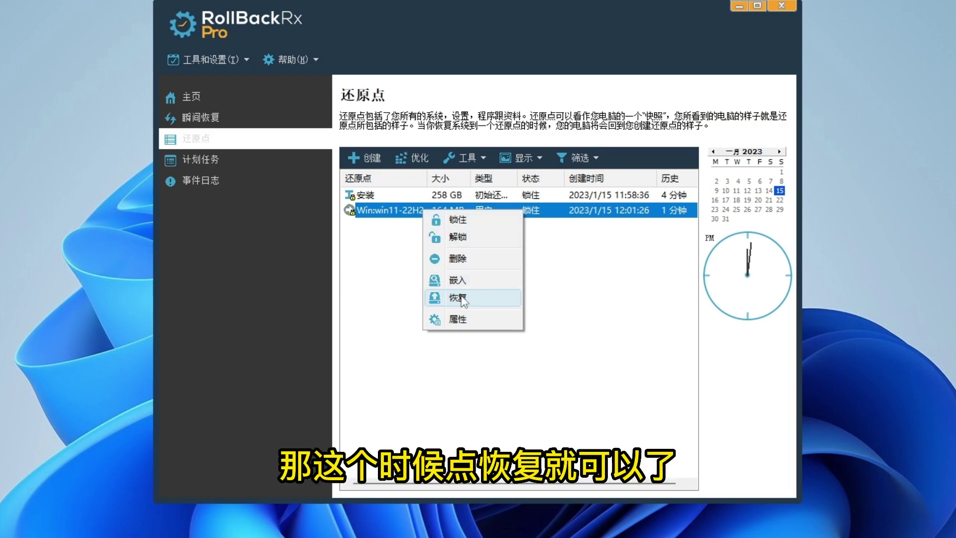
click(620, 303)
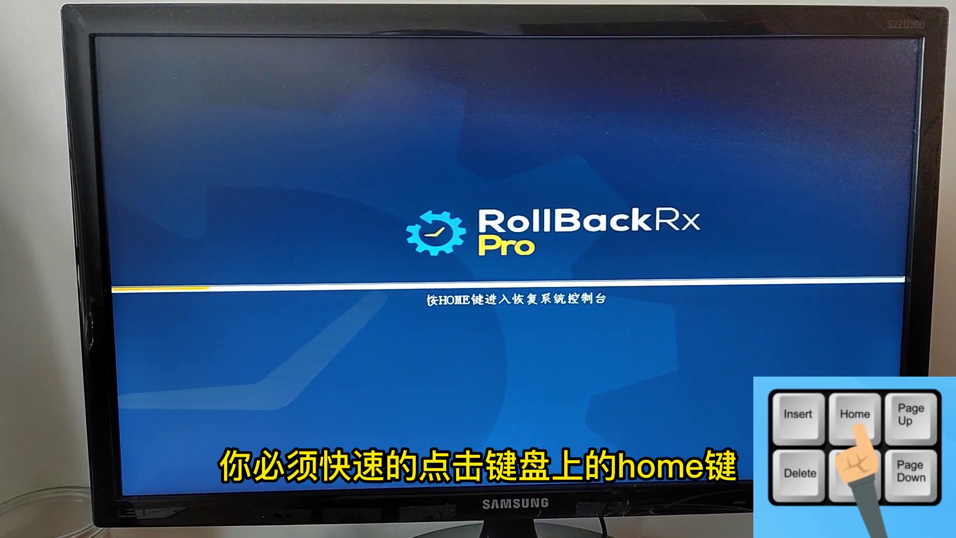
- Enter the pre-boot recovery console at startup and look through its restore, create restore point, advanced, uninstall and exit options
key(Home)
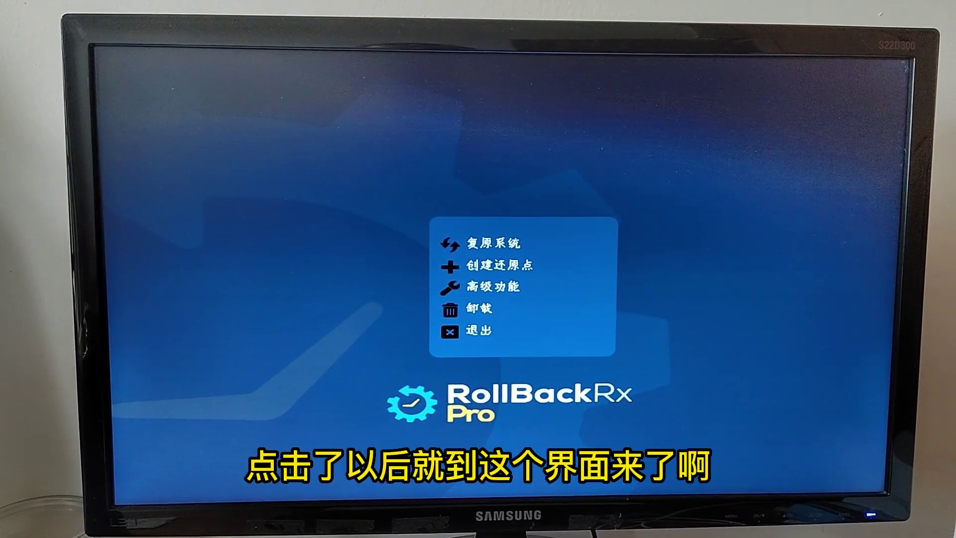
key(Up)
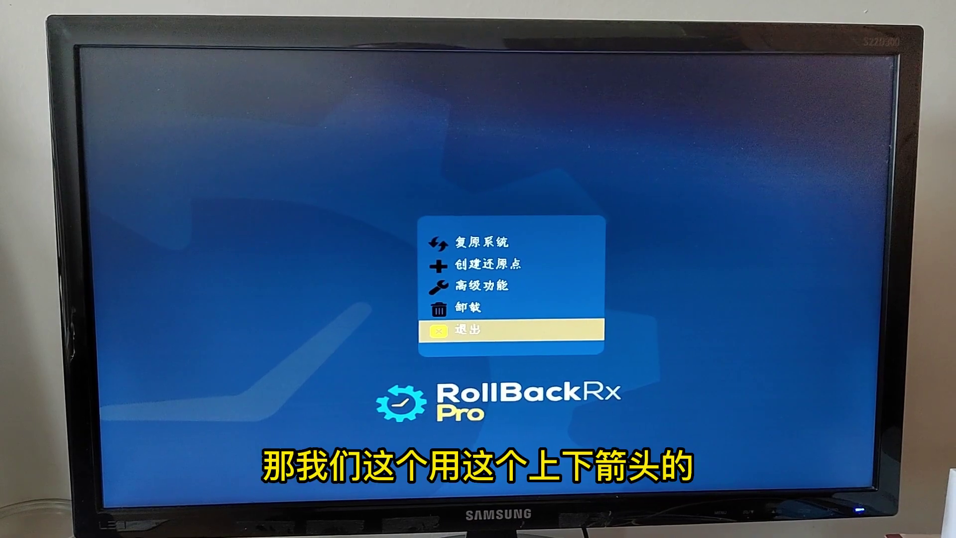
key(Up)
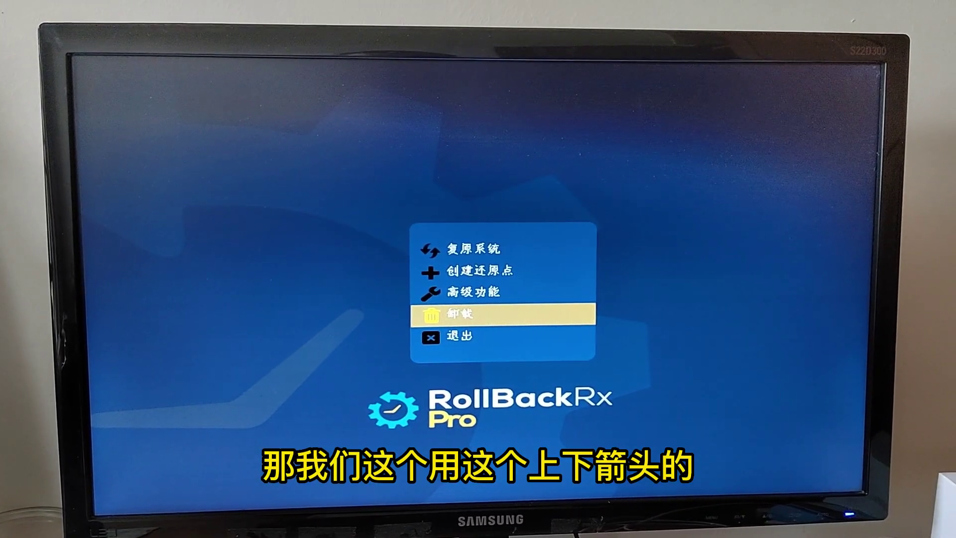
key(Up)
key(Up)
key(Up)
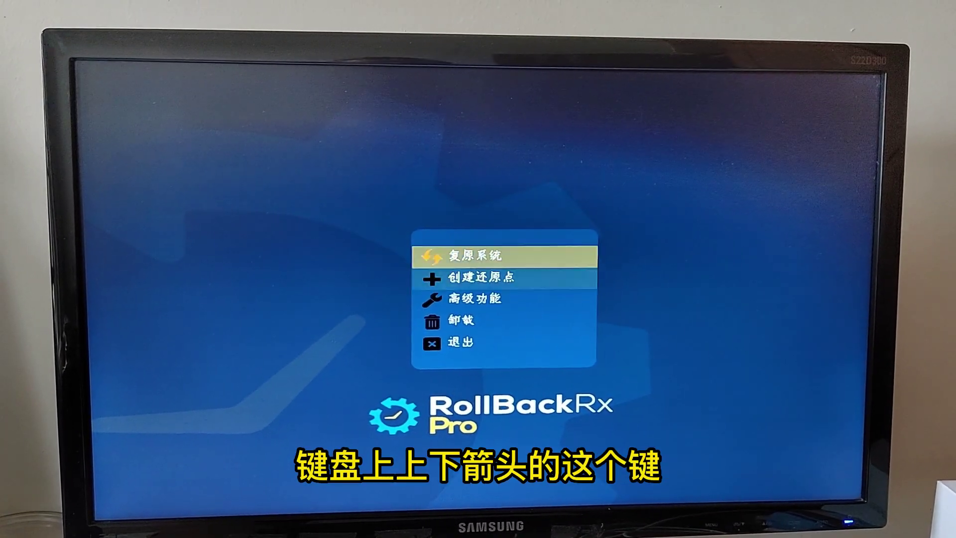
key(Down)
key(Down)
key(Down)
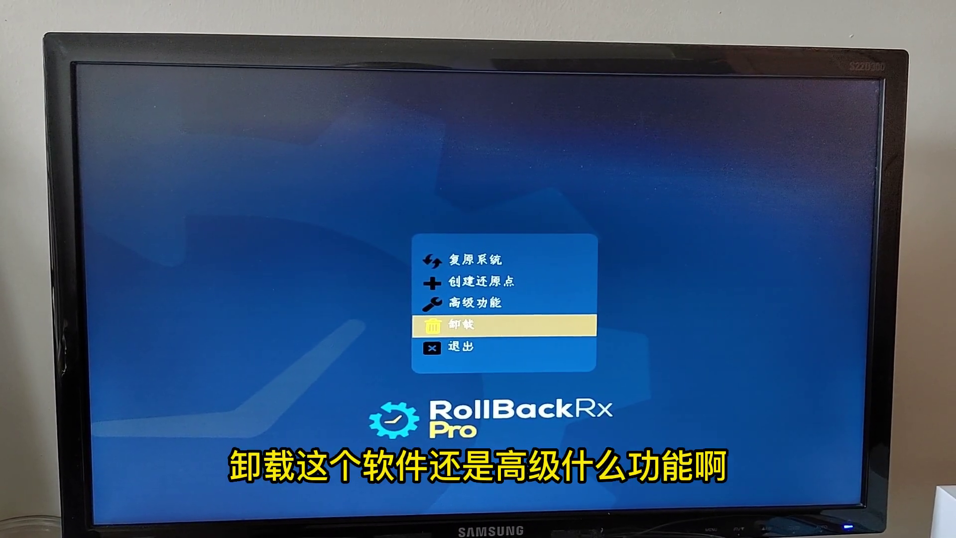
key(Up)
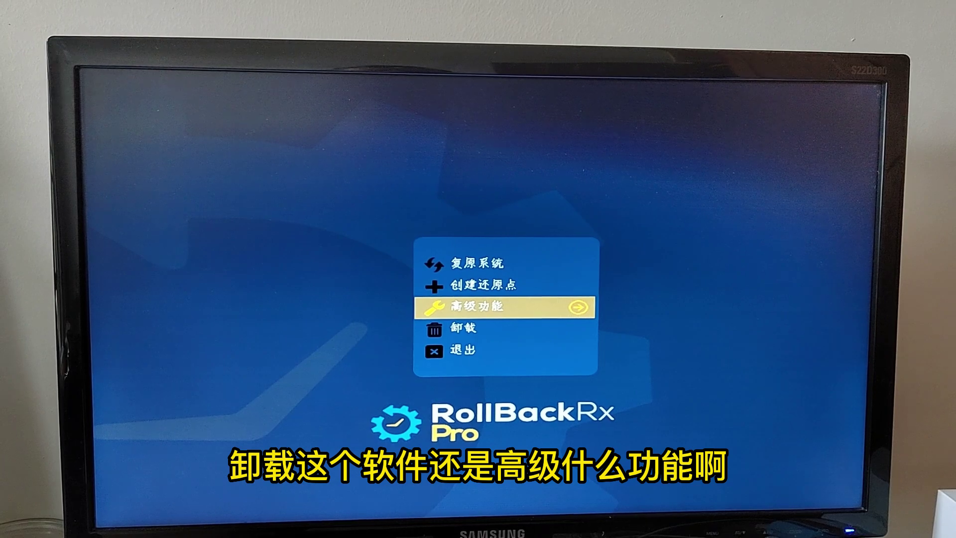
key(Up)
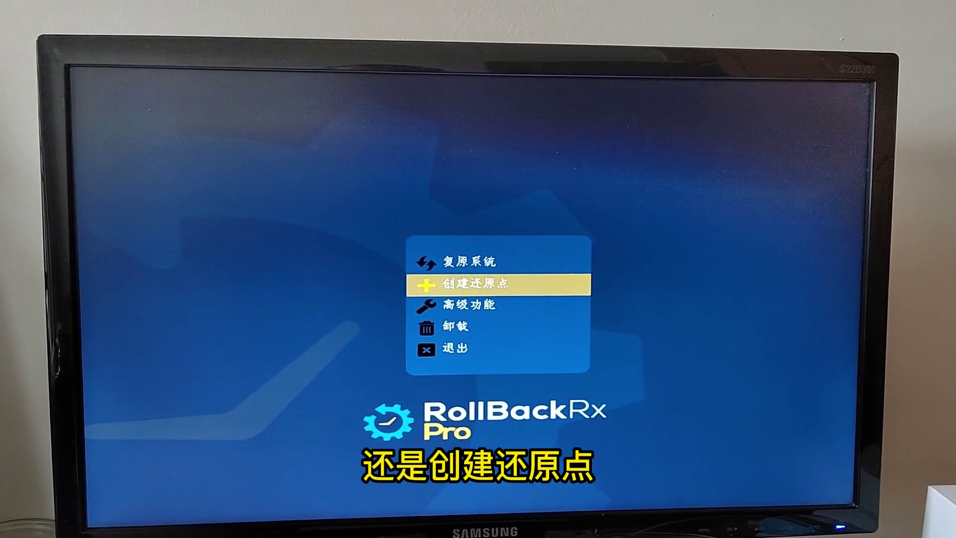
key(Up)
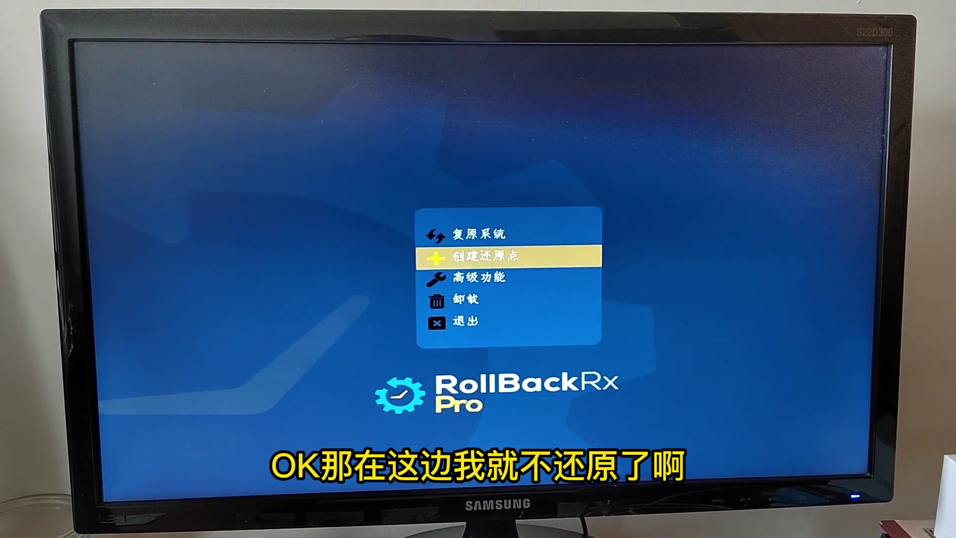
- Exit (退出) the recovery console without restoring and let the system continue booting
key(Down)
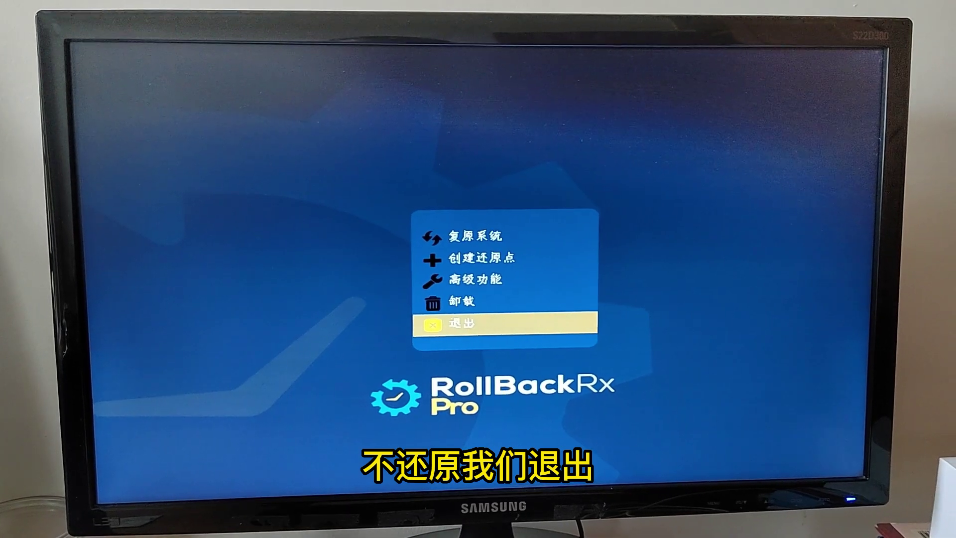
key(Return)
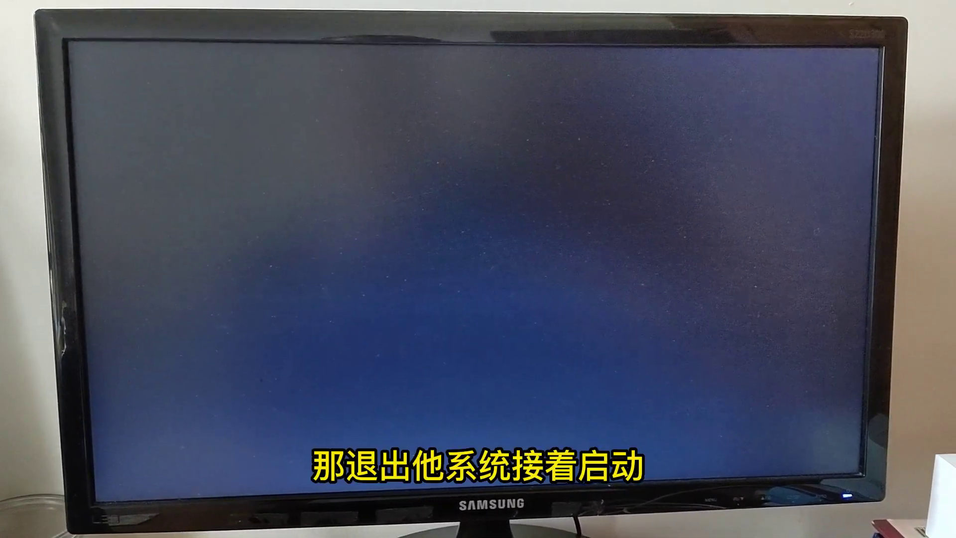